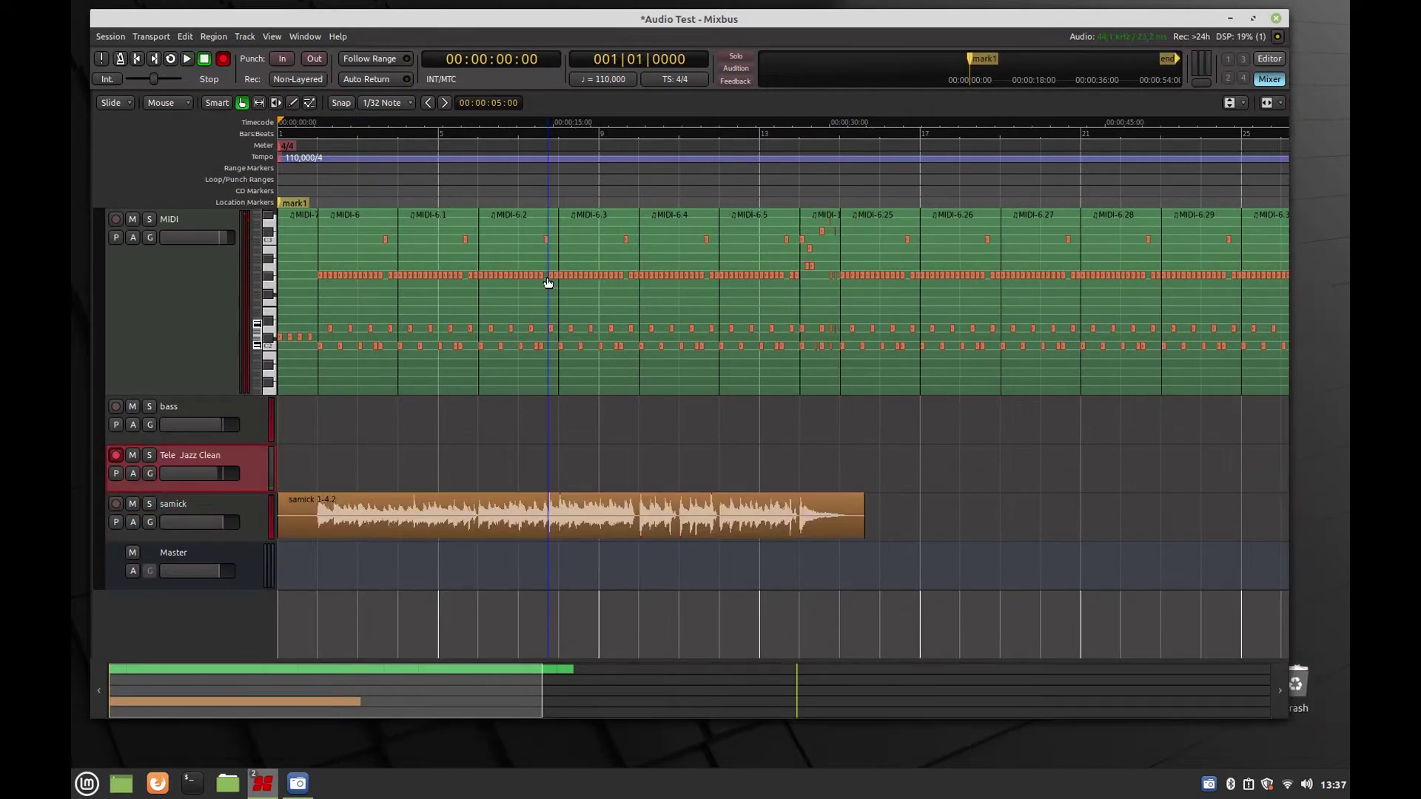
Record a take on the armed Tele Jazz Clean track
key("space")
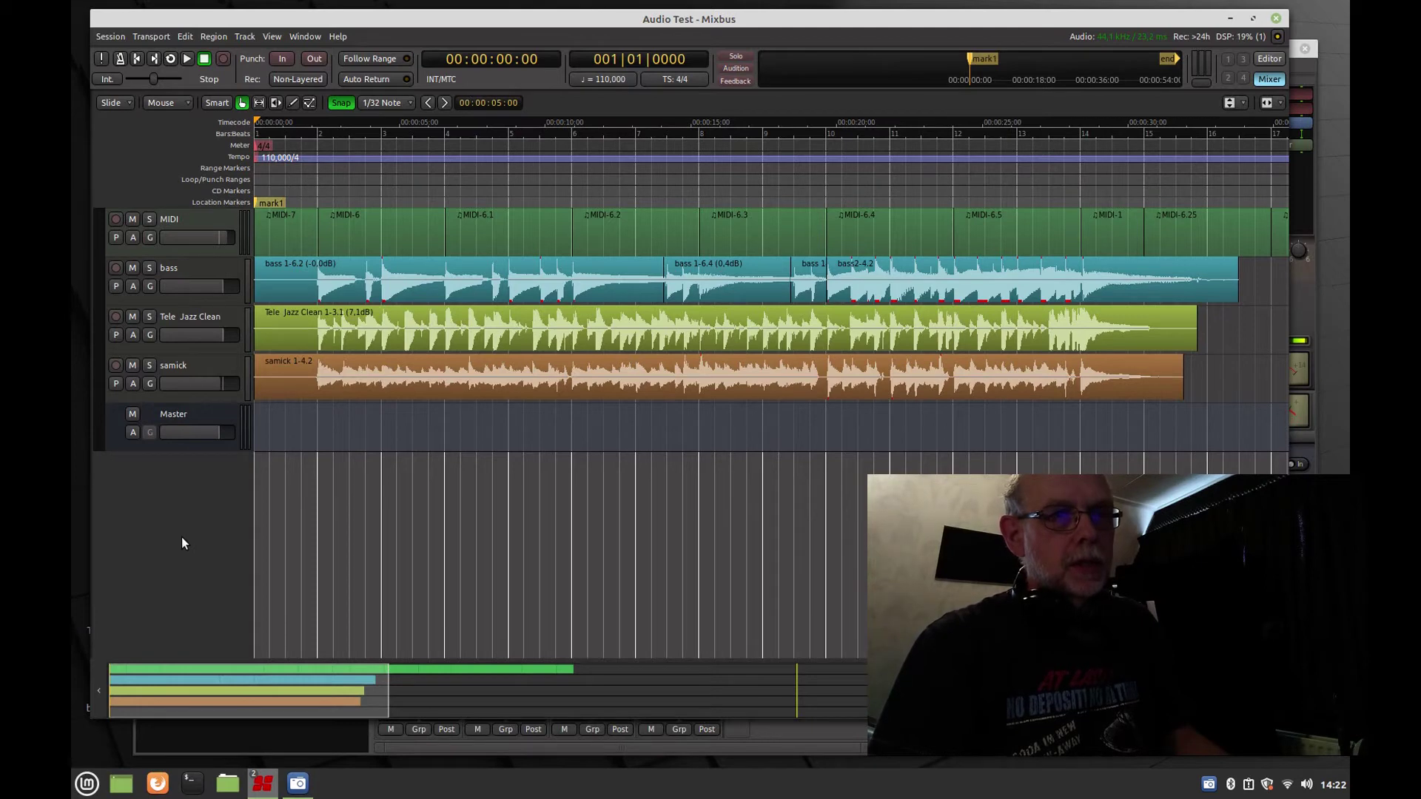
Examine the recorded regions on the samick, Tele Jazz Clean and bass tracks one by one, and clear the selection
left_click(1122, 384)
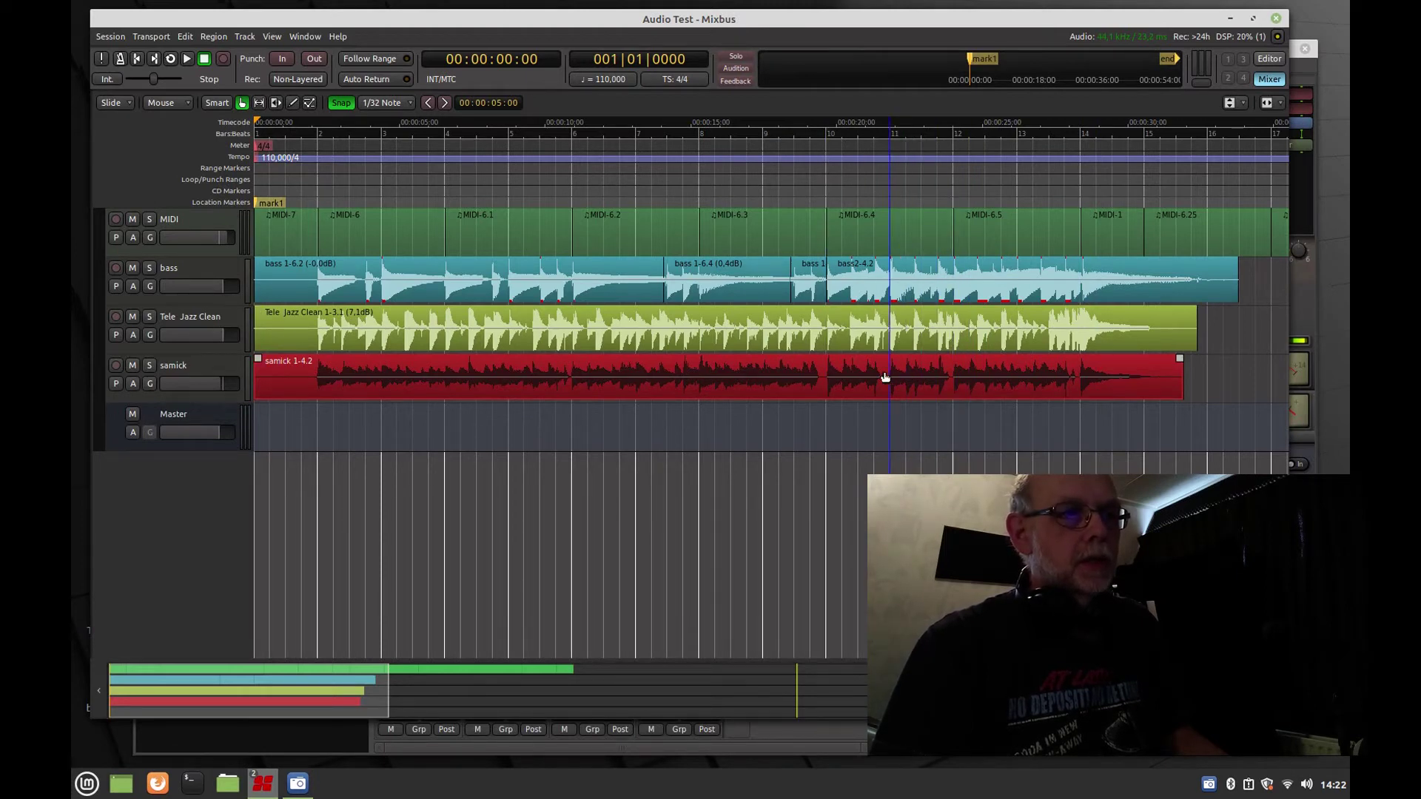
left_click(853, 338)
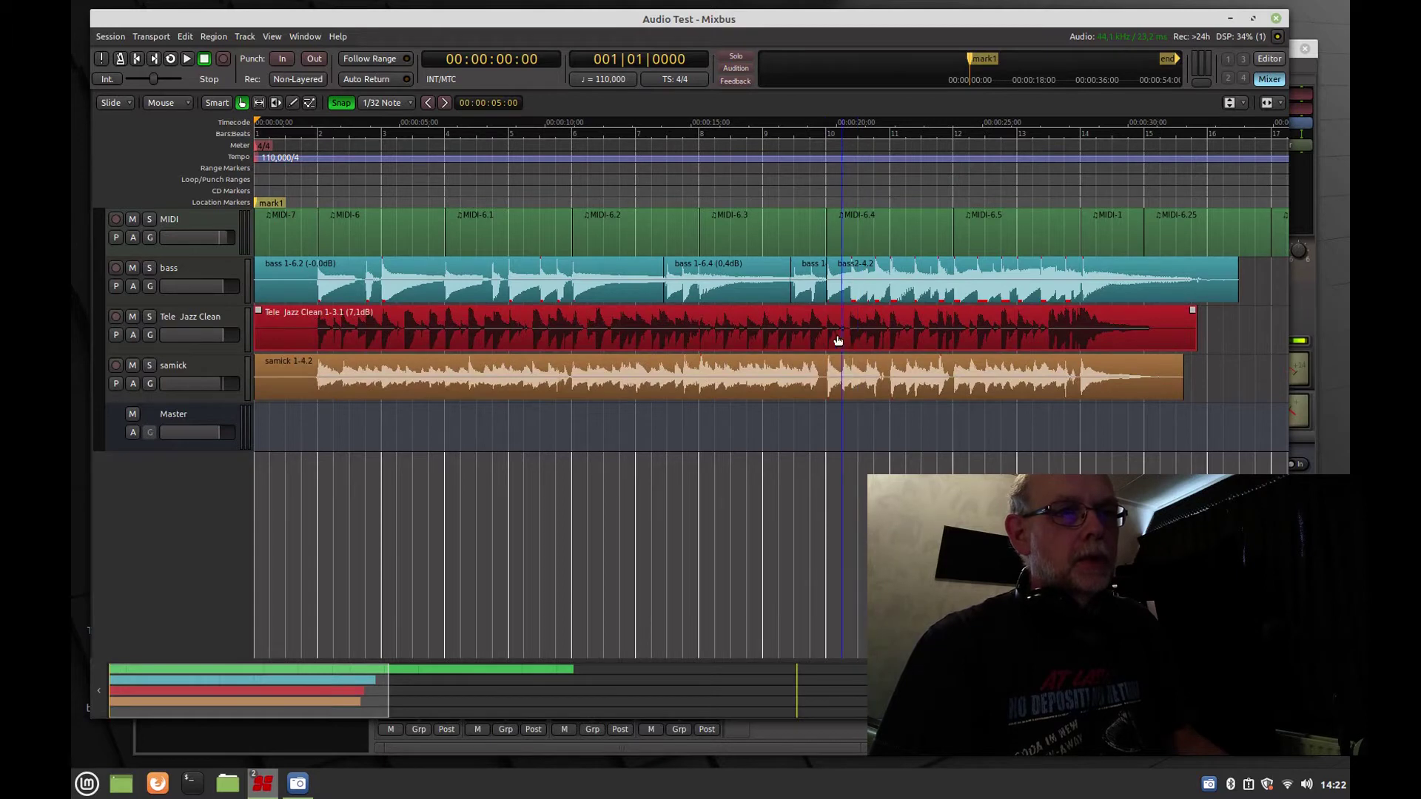
left_click(999, 294)
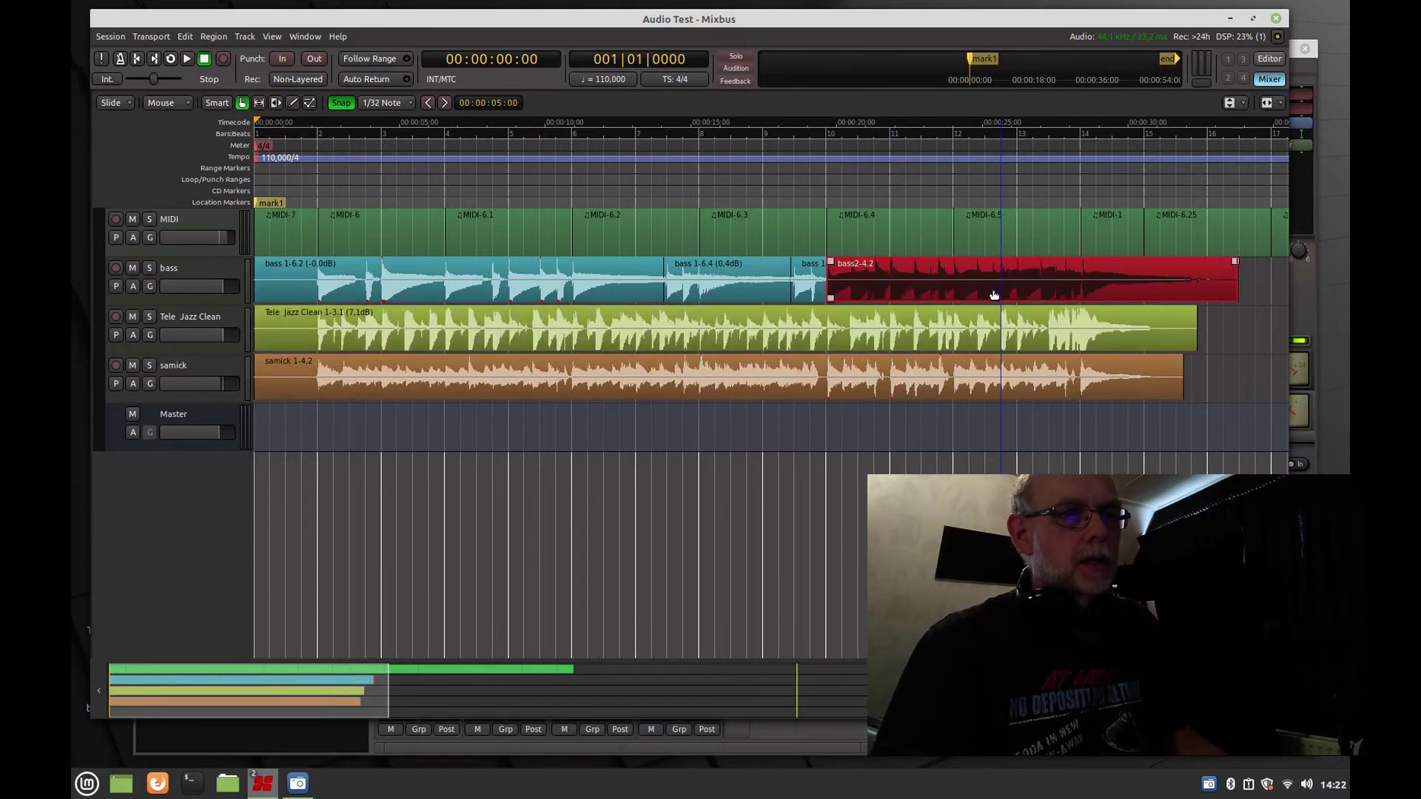
left_click(811, 291)
left_click(766, 282)
left_click(623, 283)
left_click(633, 464)
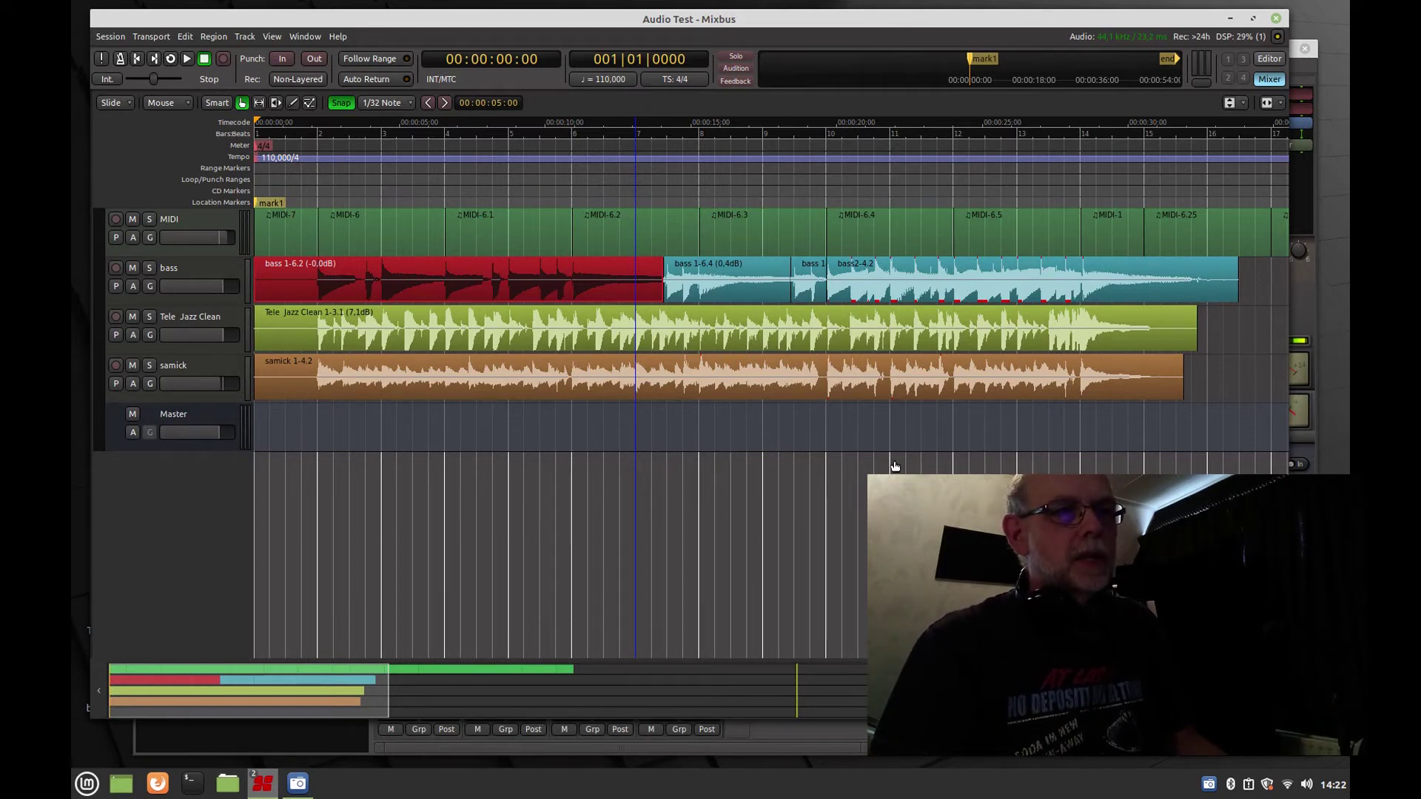
left_click(799, 476)
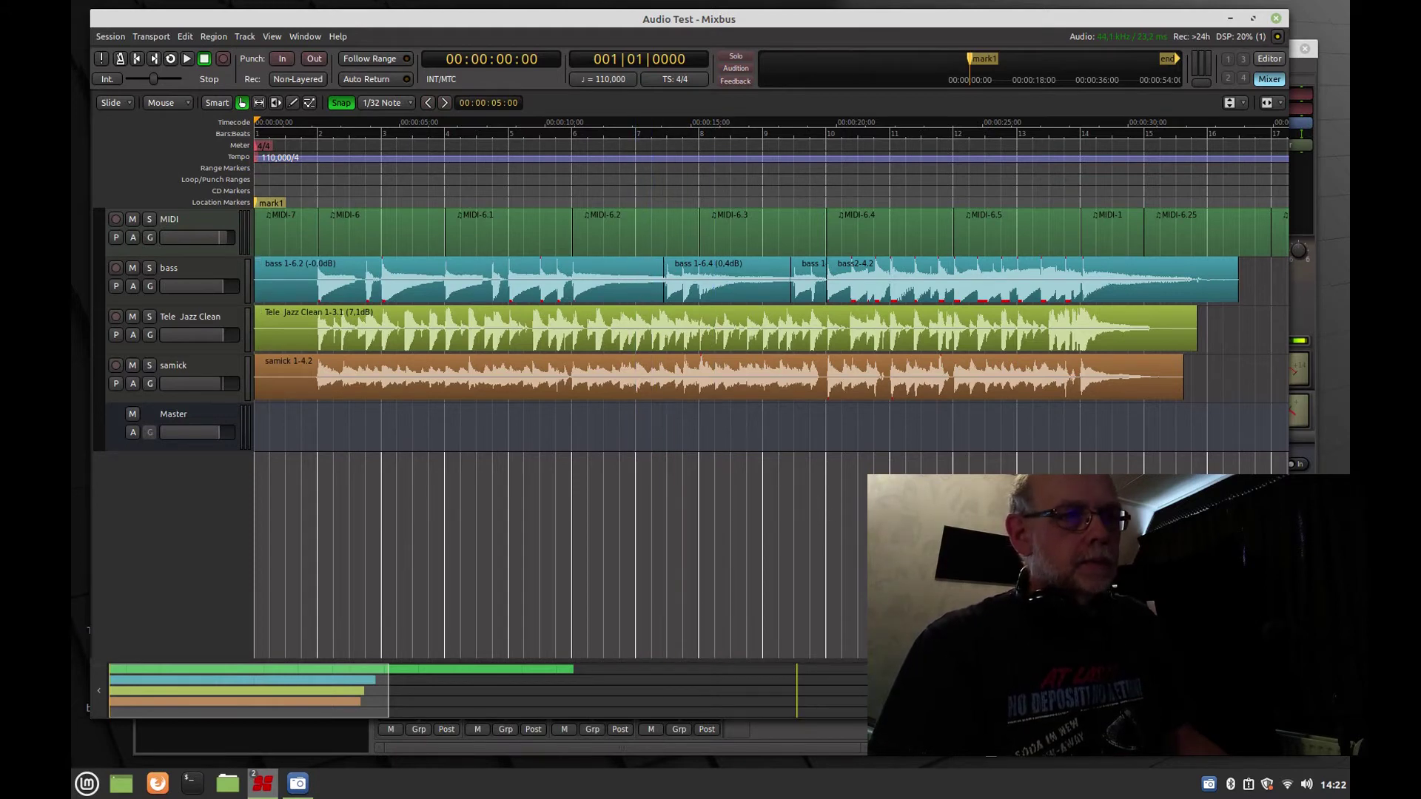
Inspect the settings of the bass track's Calf Saturator and the Tele Jazz Clean track's Calf Reverse Delay in the mixer
key("alt+m")
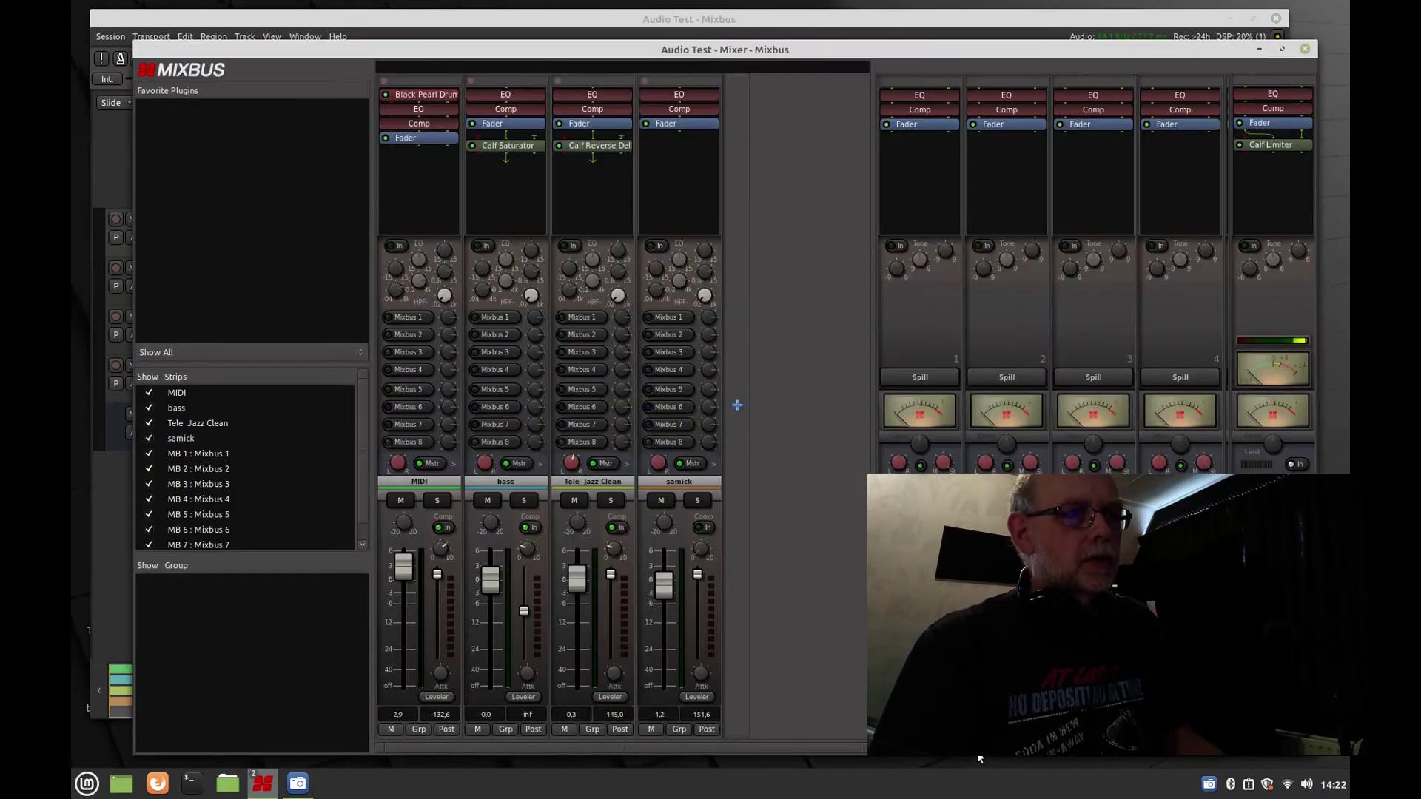
double_click(520, 147)
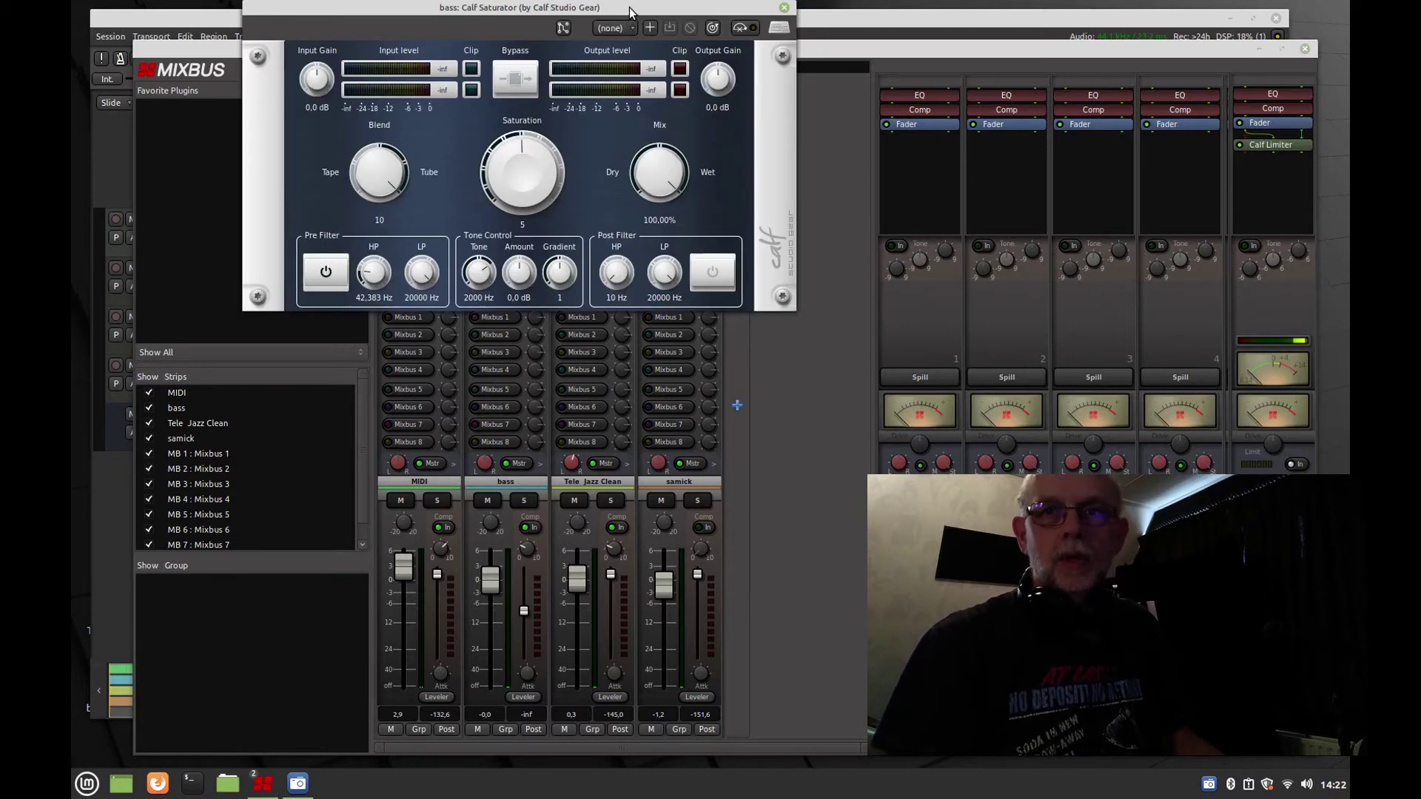
left_click_drag(630, 11, 689, 95)
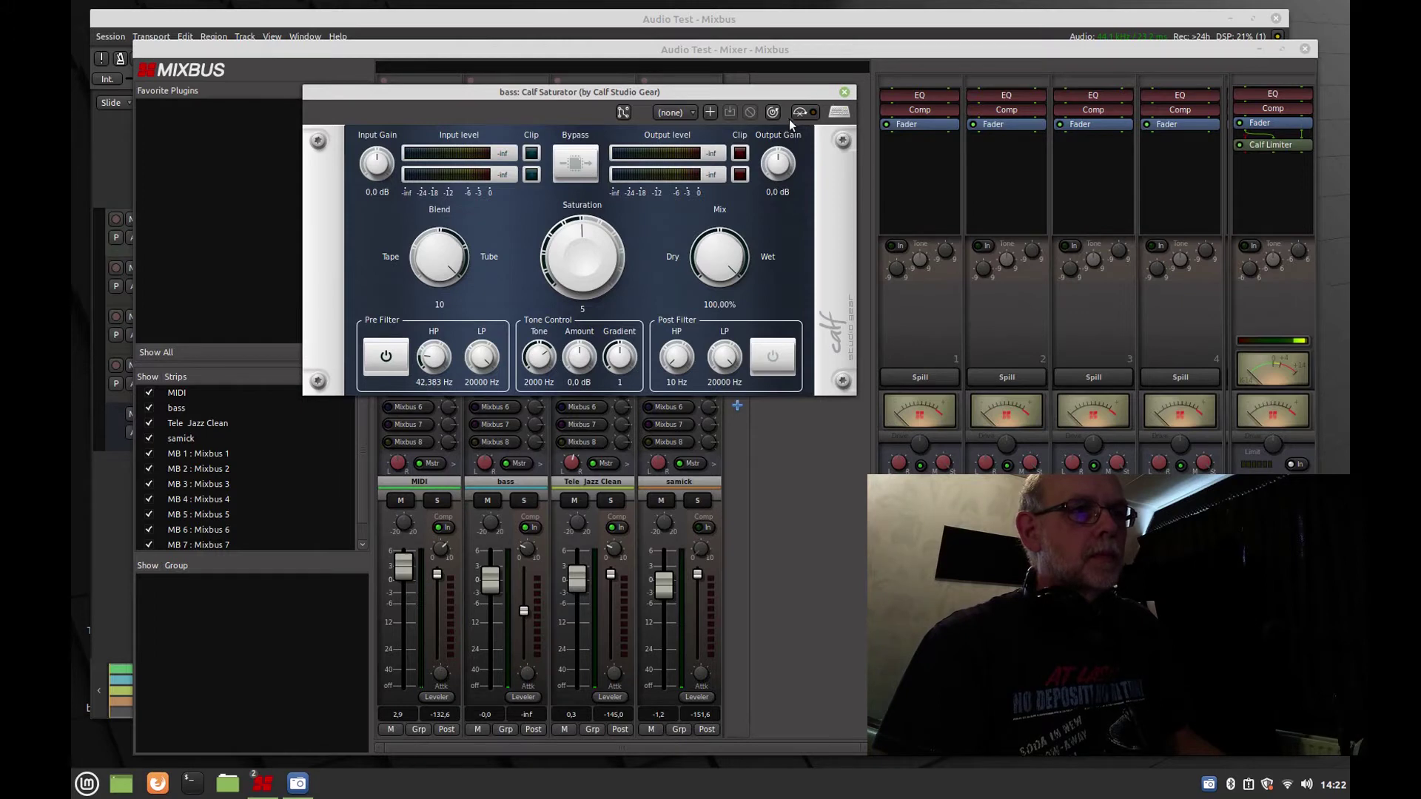
left_click(844, 94)
left_click(612, 181)
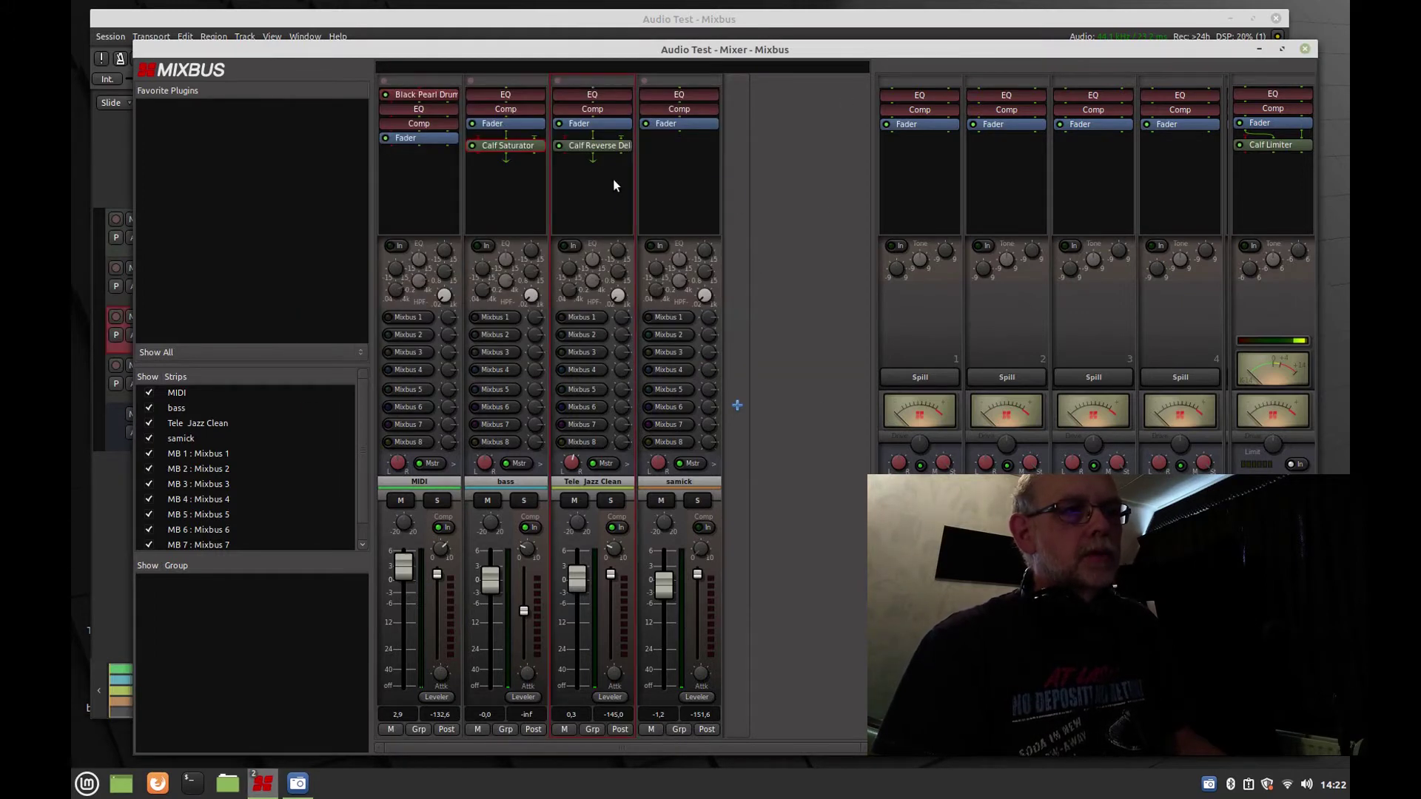
double_click(598, 146)
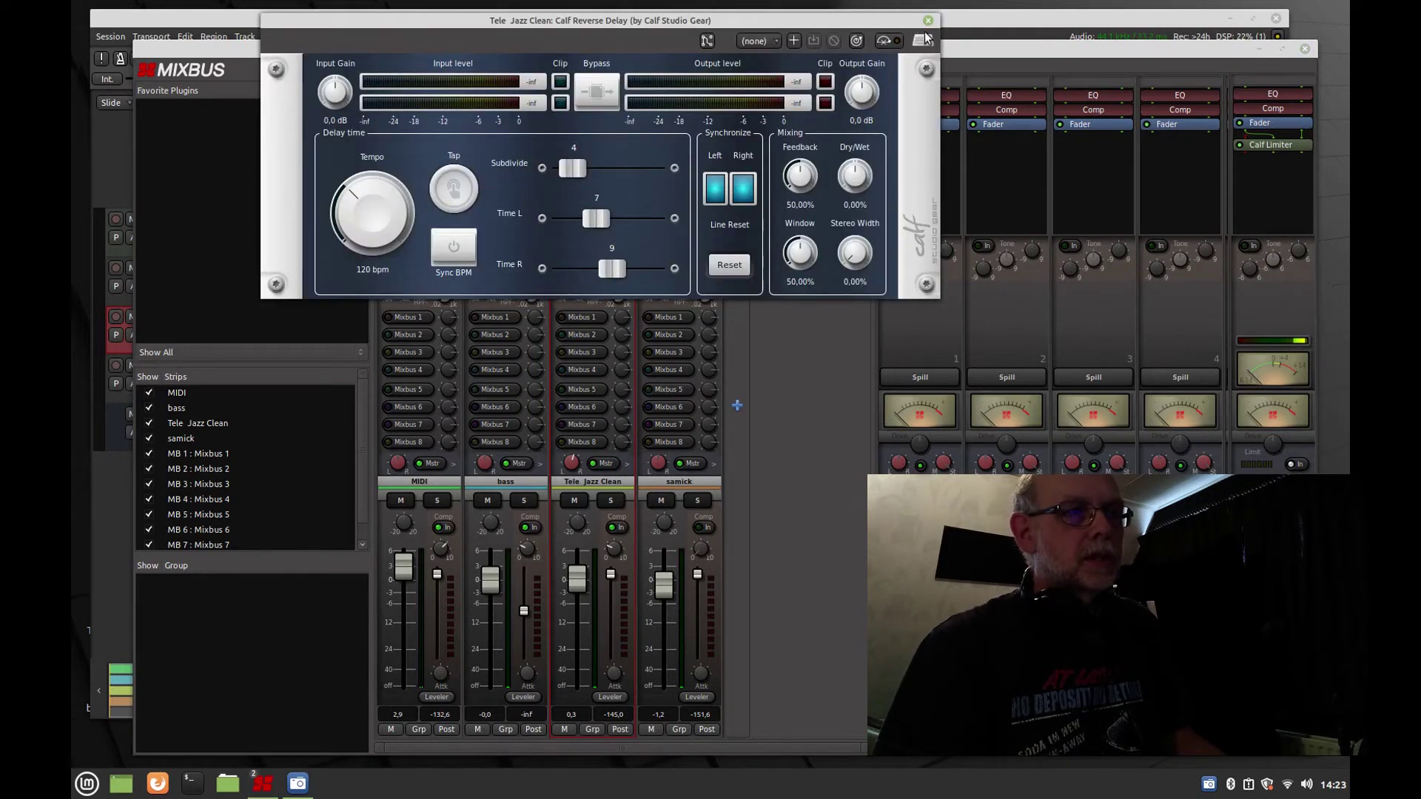
left_click(929, 20)
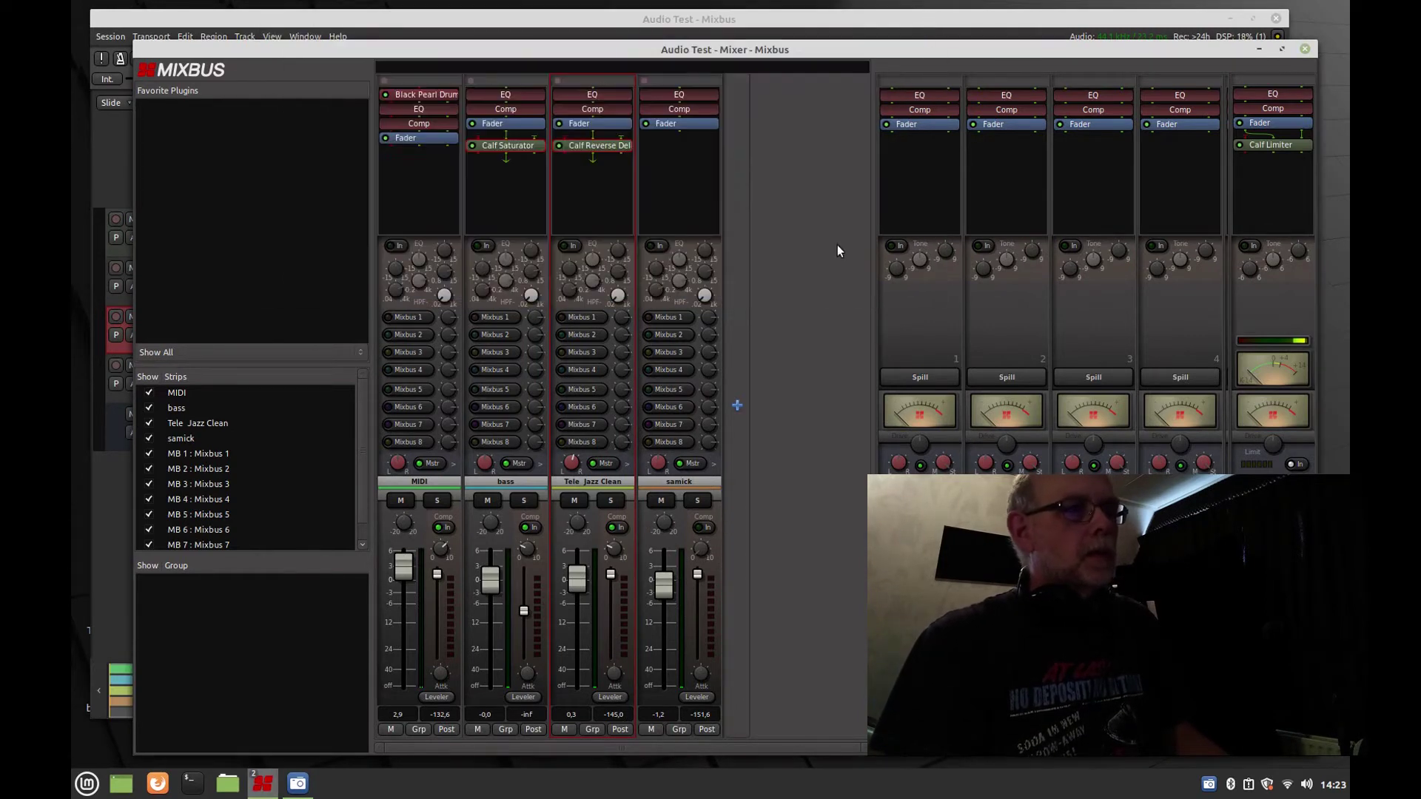
Duplicate the Tele Jazz Clean track once with a copied playlist, inserting the duplicate after the selection
left_click(114, 159)
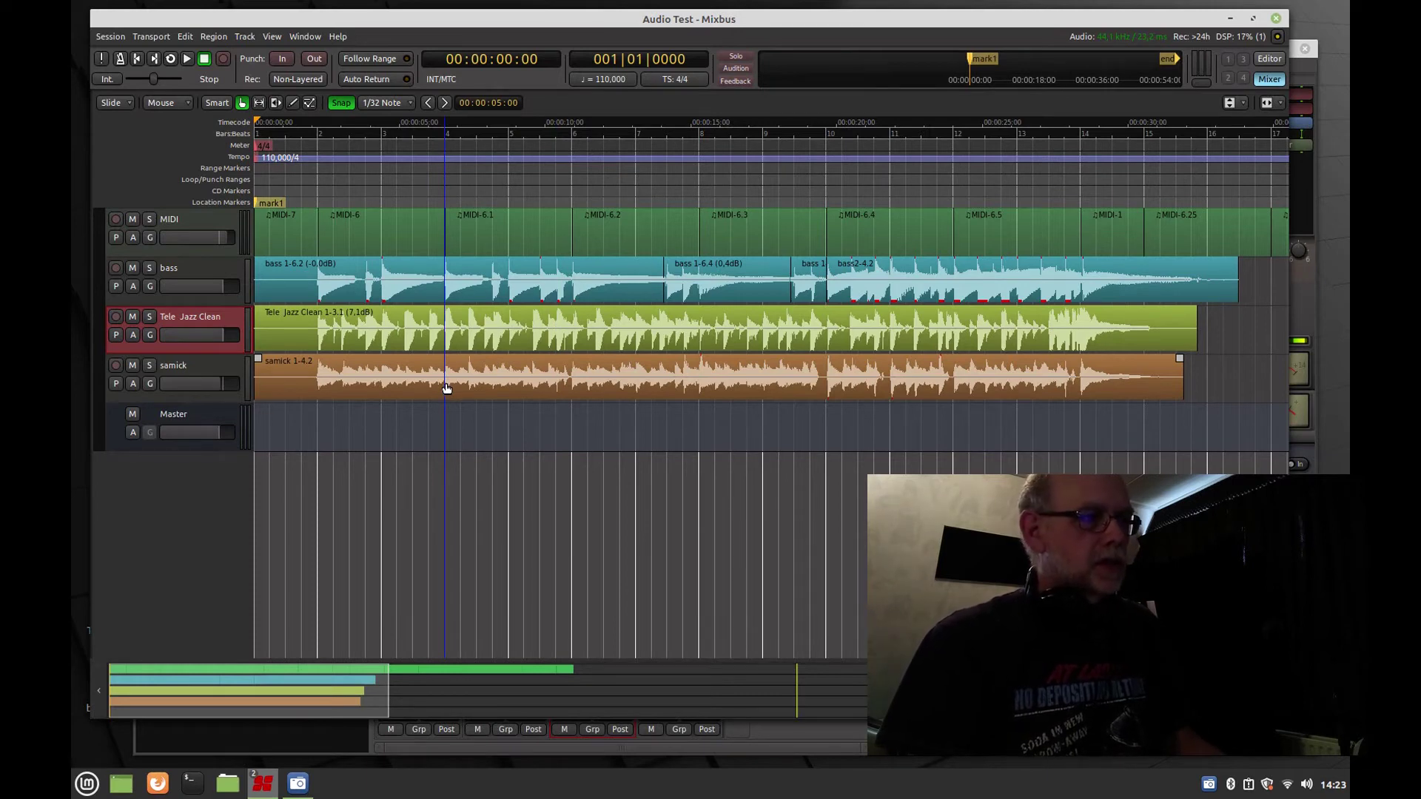
right_click(226, 322)
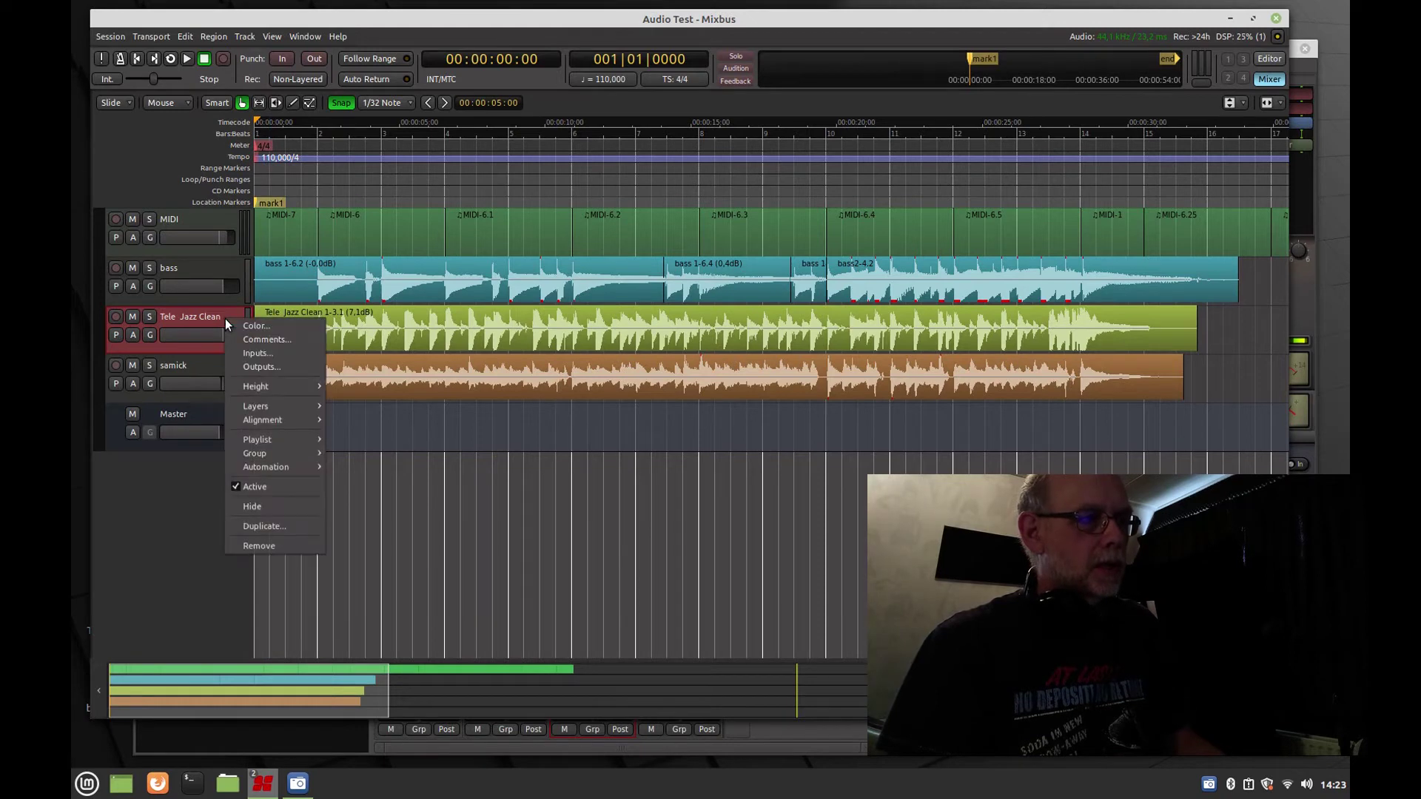
left_click(268, 522)
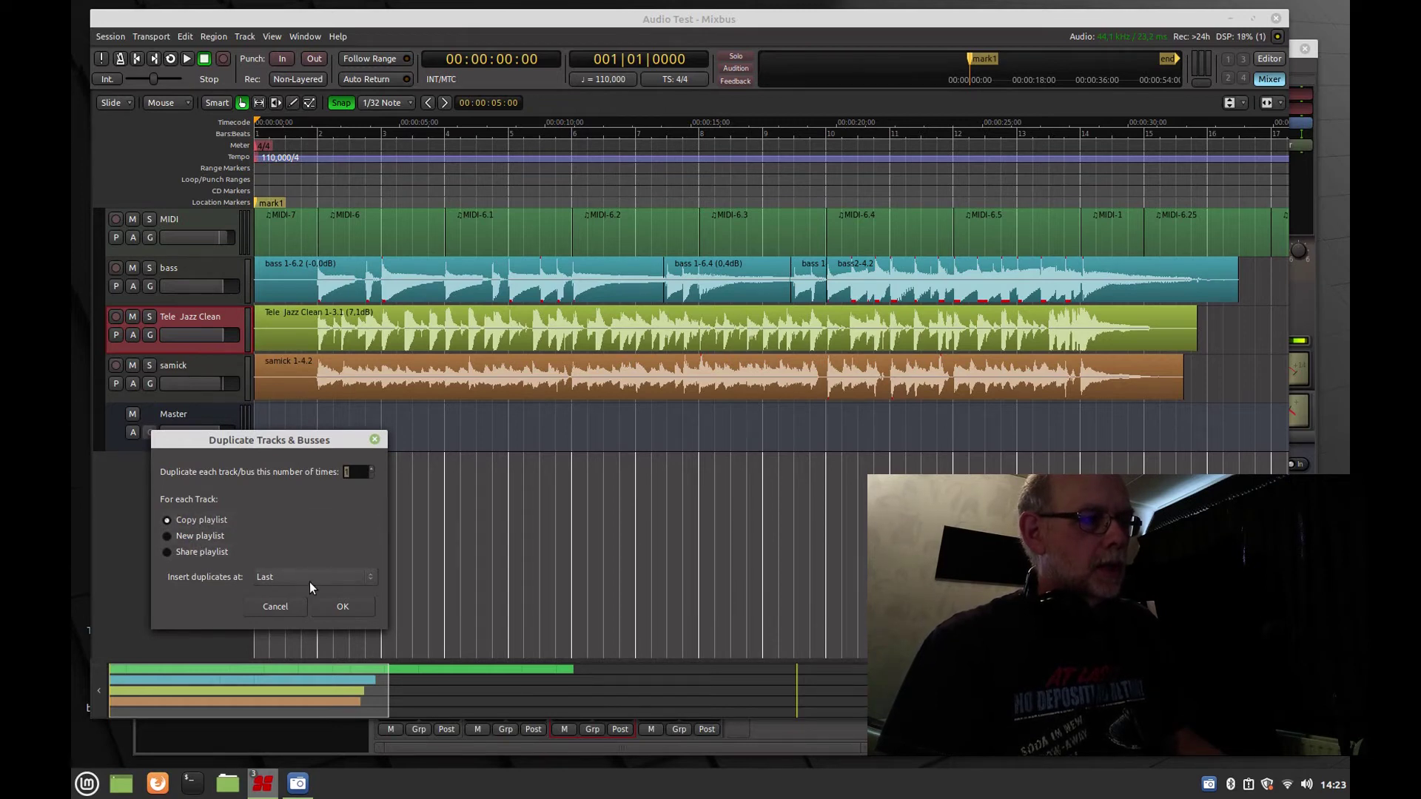
left_click(371, 579)
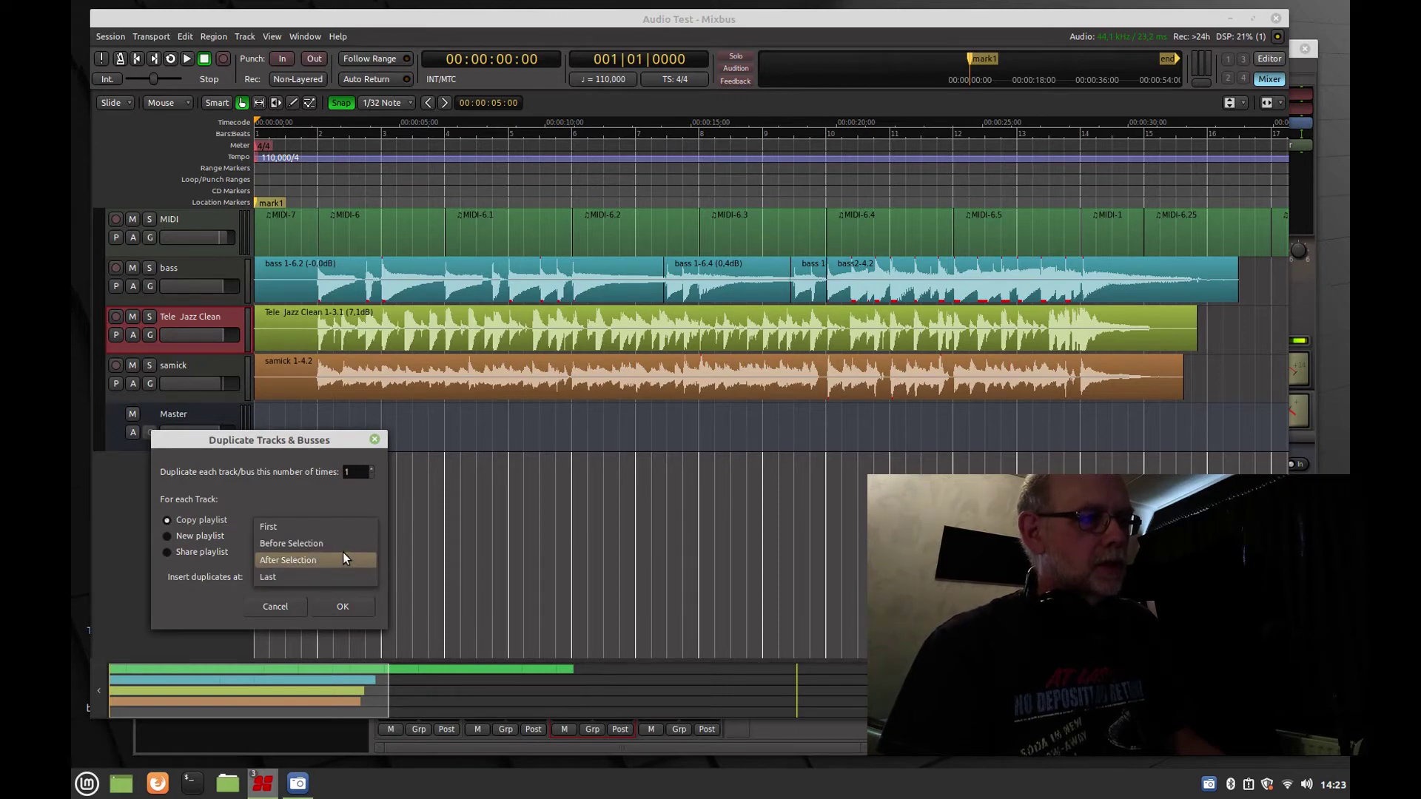
left_click(343, 559)
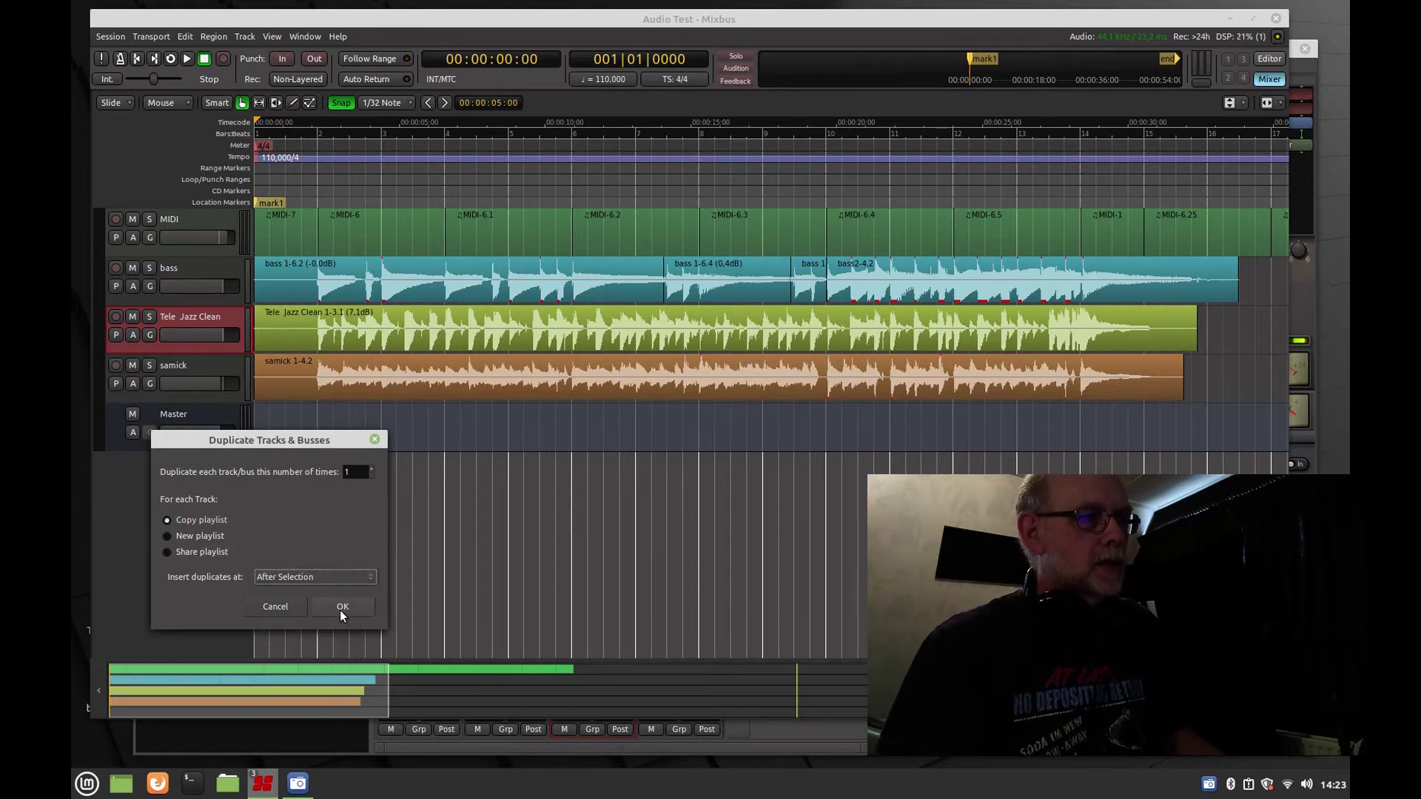
left_click(340, 609)
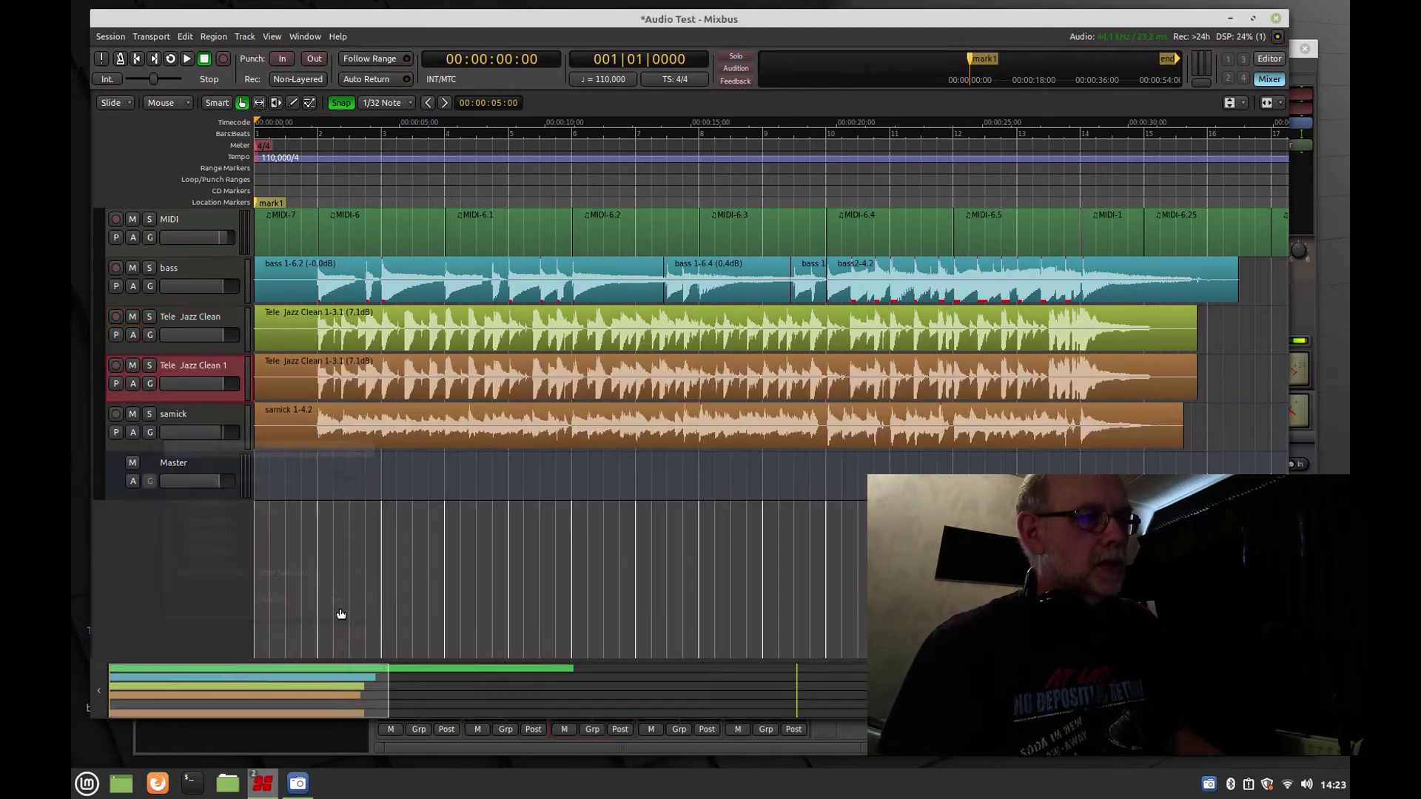
Shift the duplicated guitar region on the Jazz Clean 2 track slightly later than the original region
left_click(299, 383)
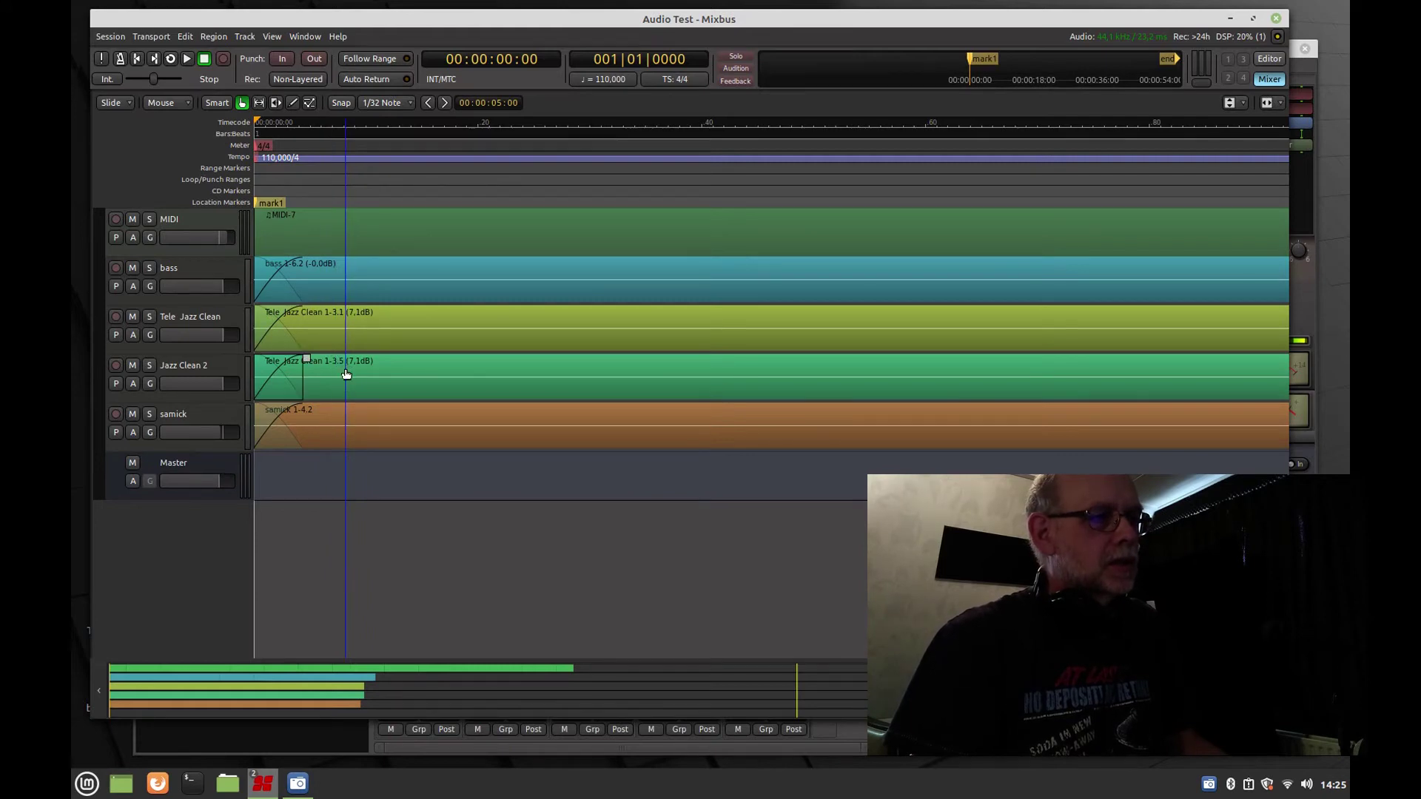
left_click_drag(348, 375, 400, 376)
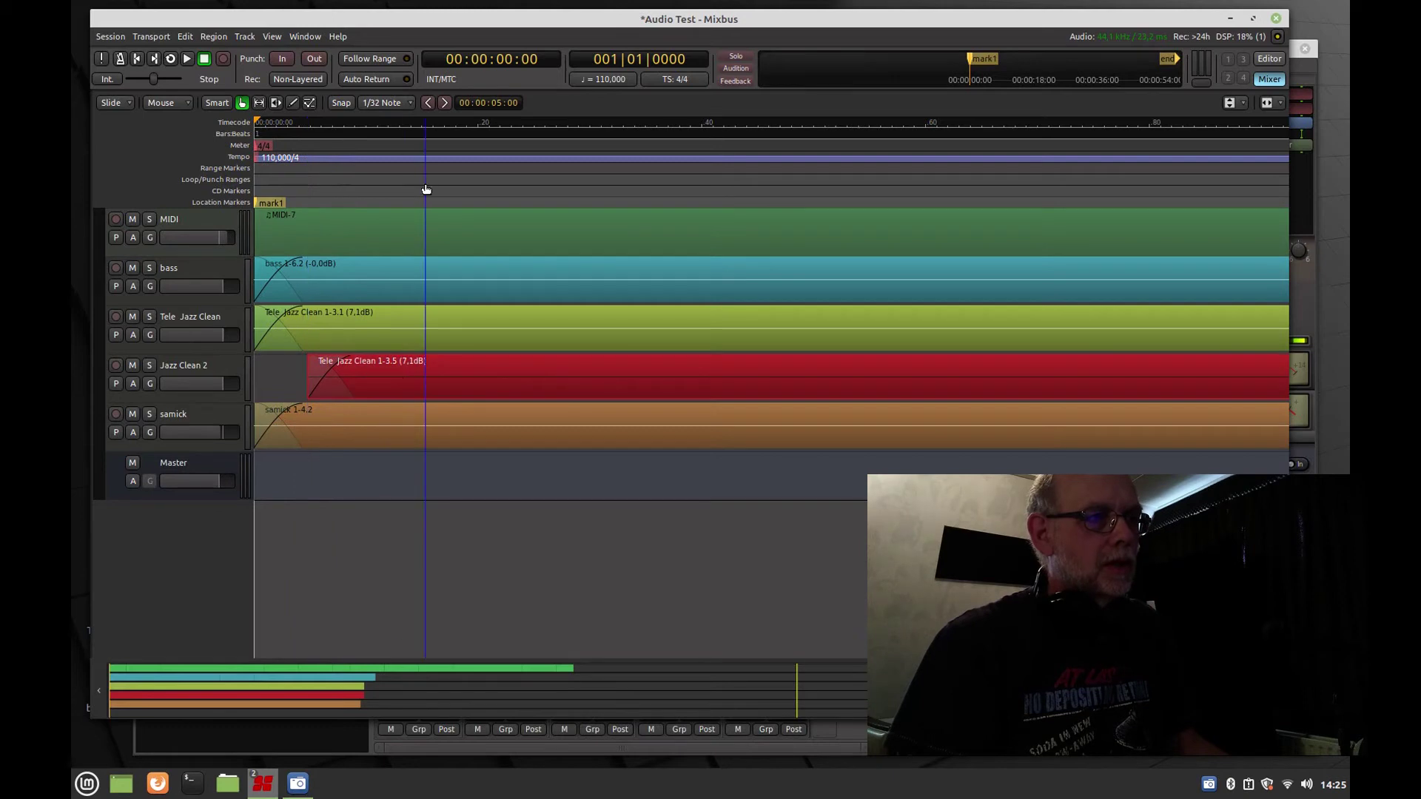
key("ctrl+z")
key("equal")
key("equal")
key("equal")
key("equal")
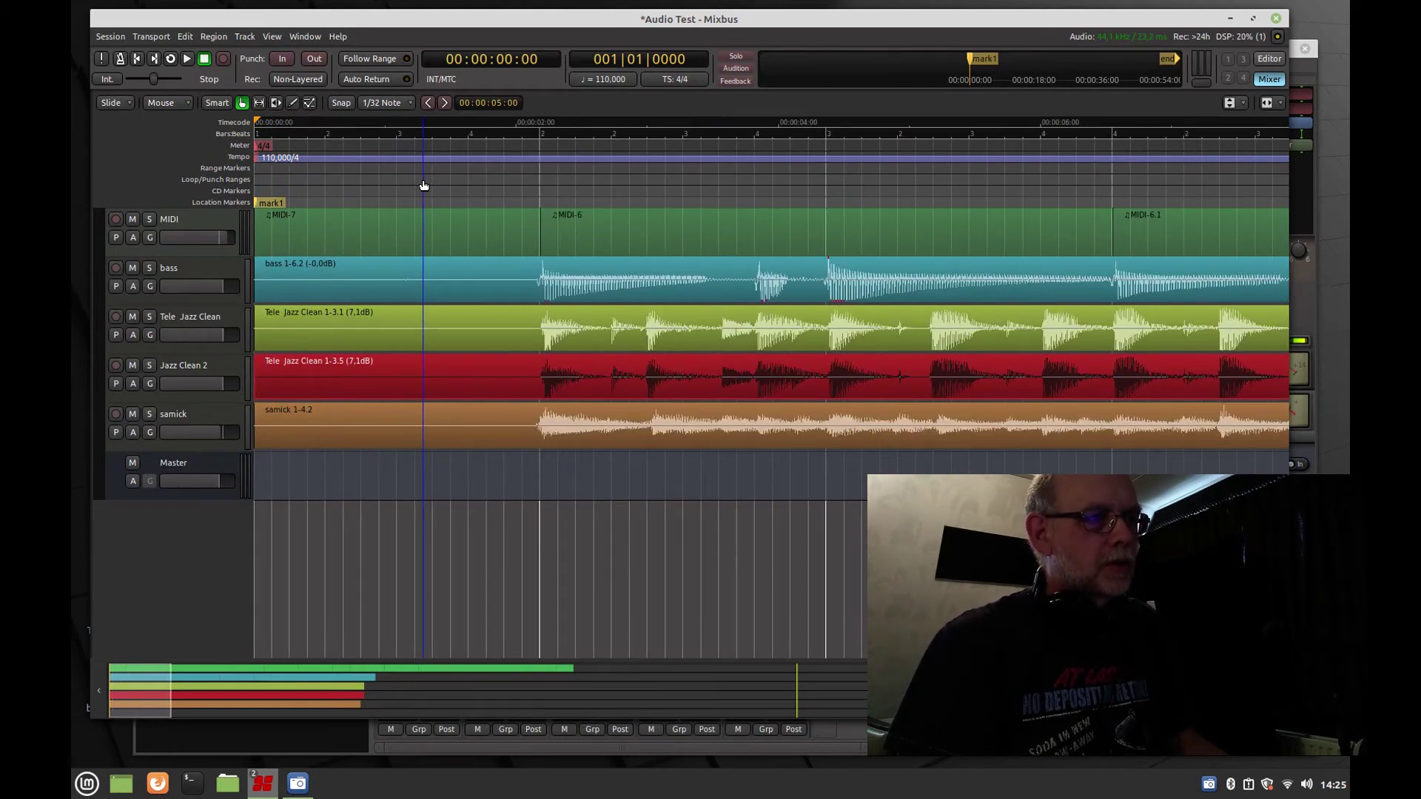
key("minus")
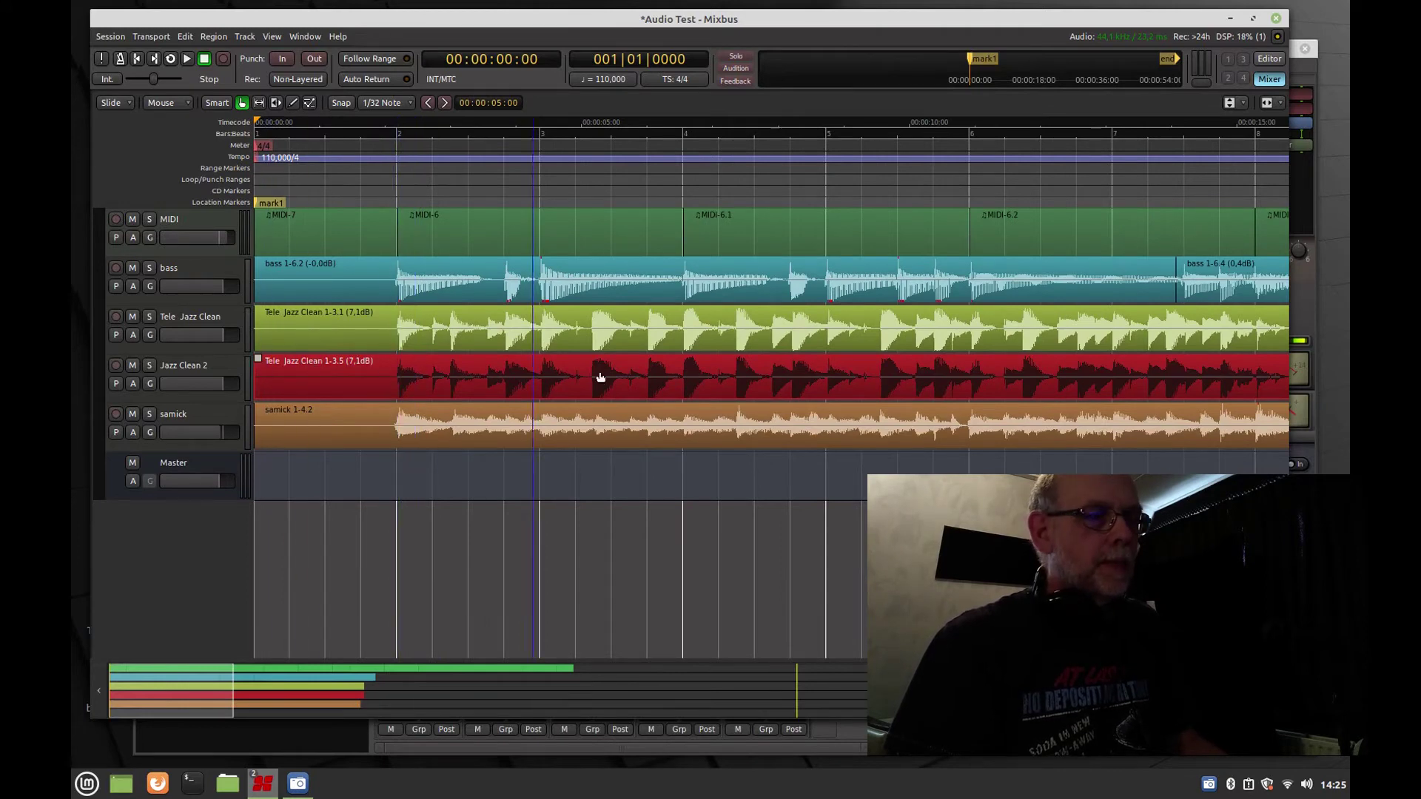
Pan the Tele Jazz Clean track to -54.4 and the Jazz Clean 2 track to 55.3 in the mixer
left_click(1303, 323)
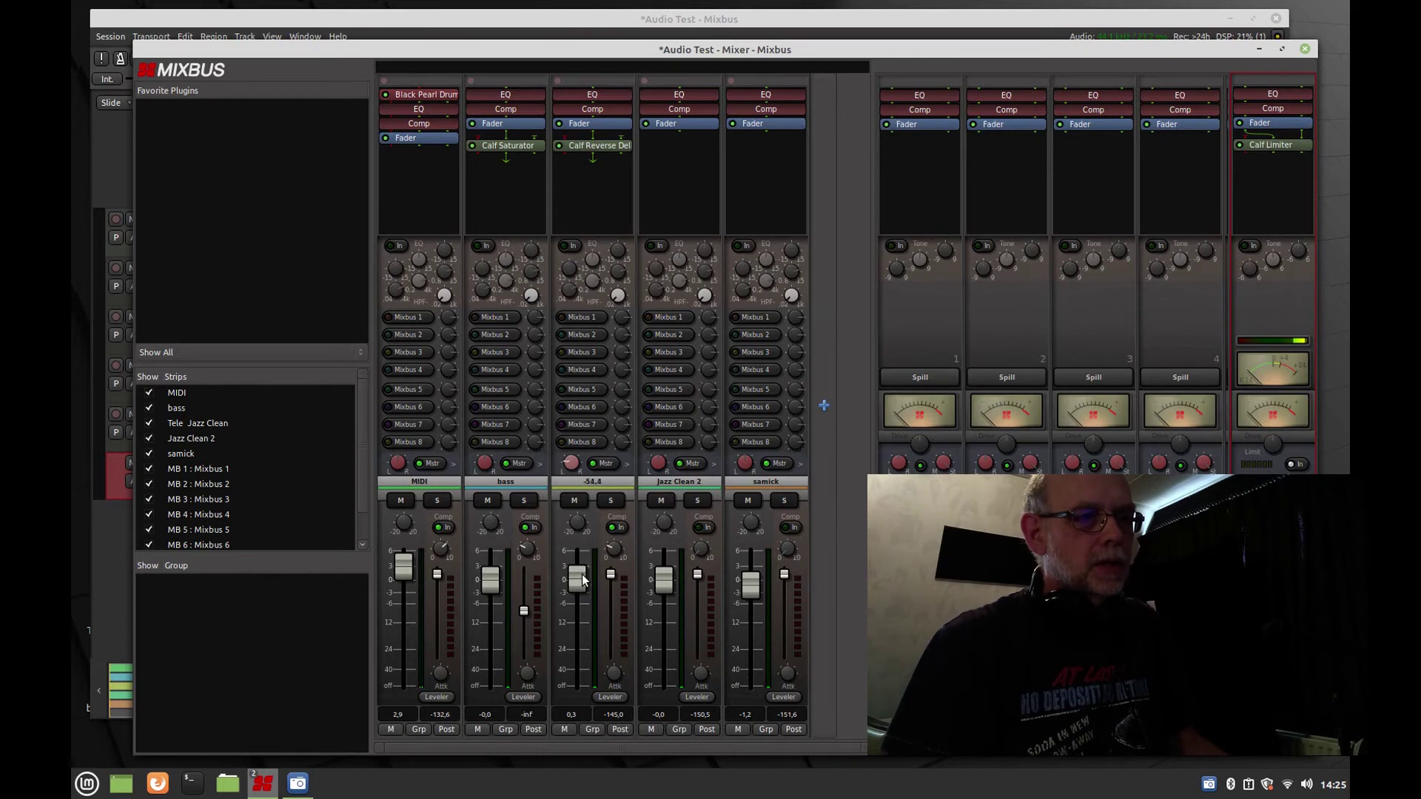
left_click_drag(659, 466, 667, 379)
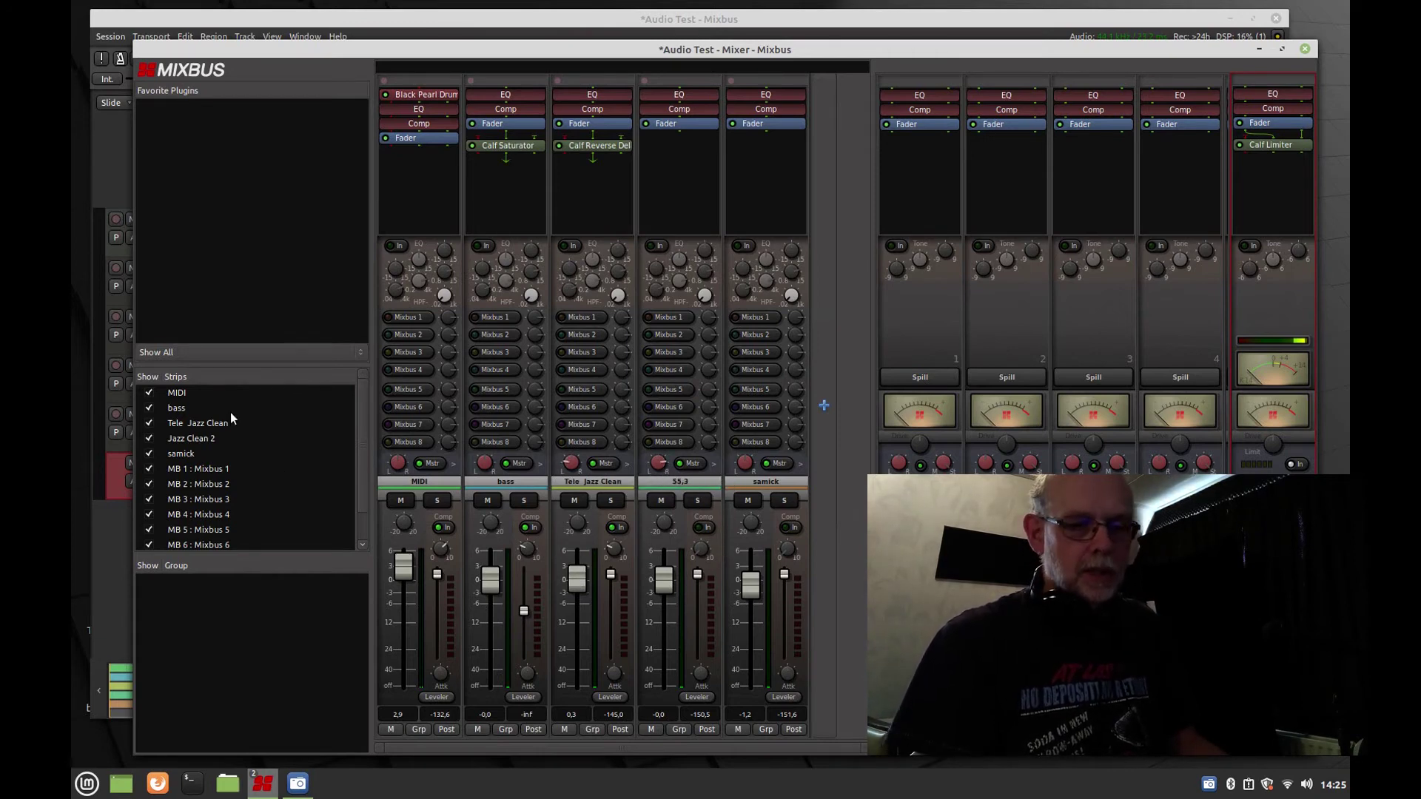
left_click(124, 216)
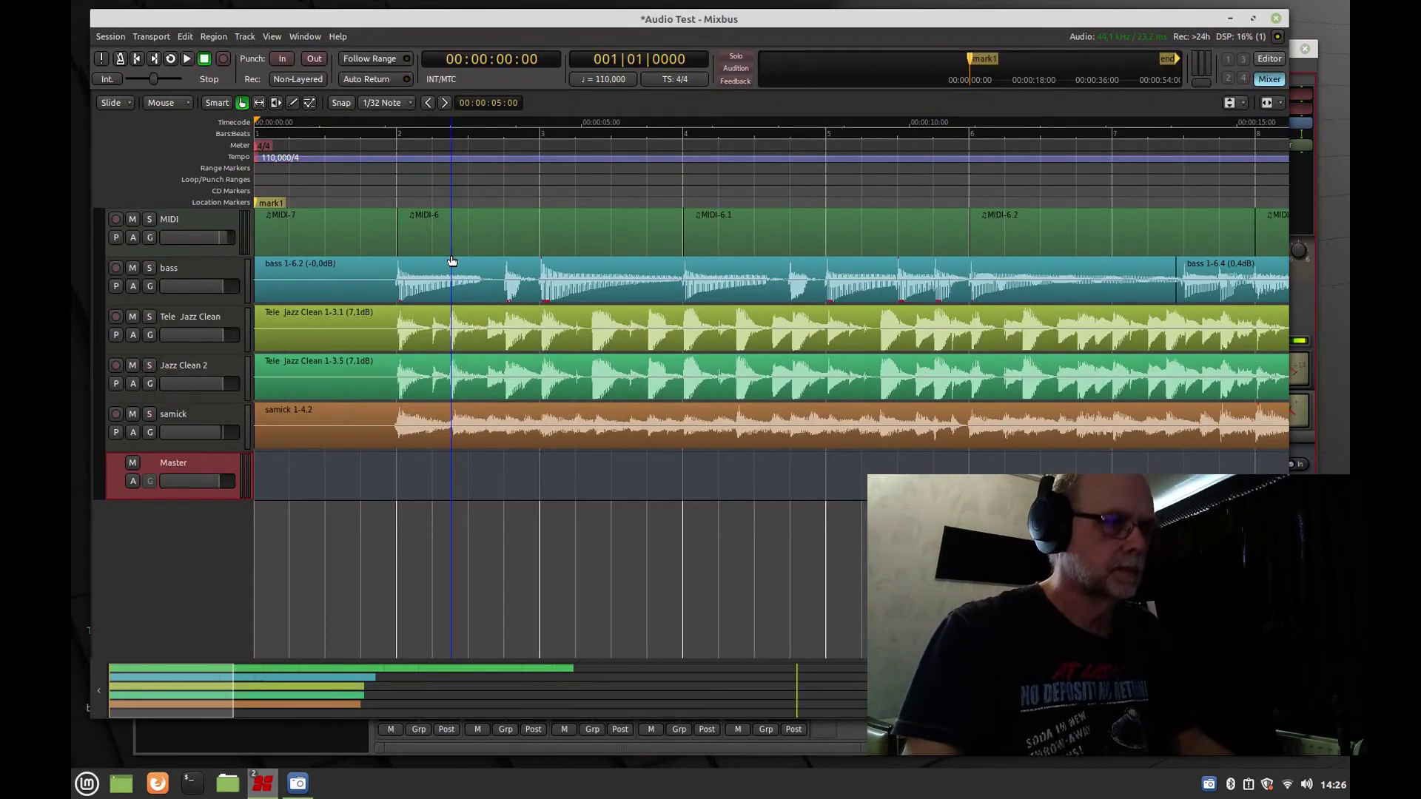
Lower the Tele Jazz Clean fader to -4.3 and the samick fader to -6.1 in the mixer
key("alt+m")
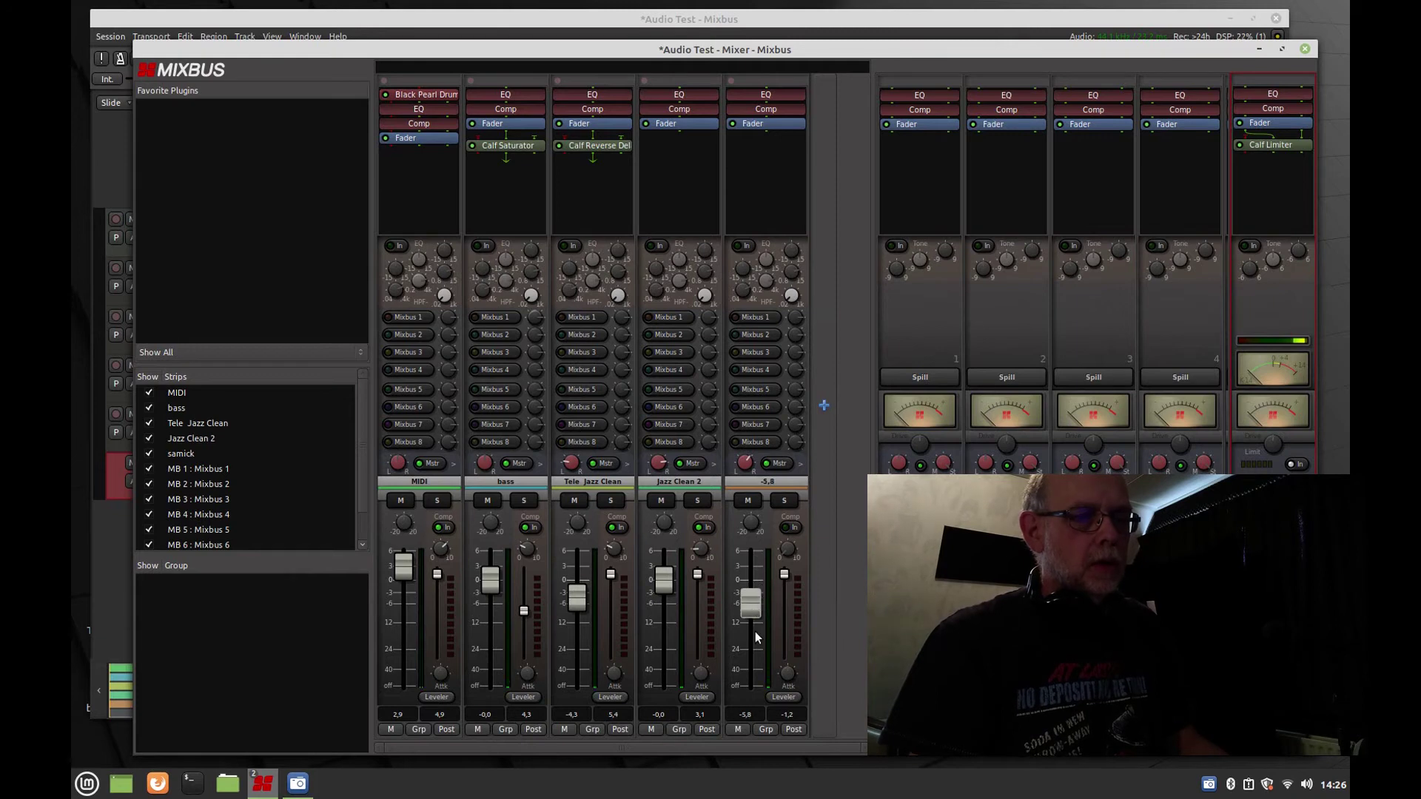
left_click_drag(755, 632, 755, 634)
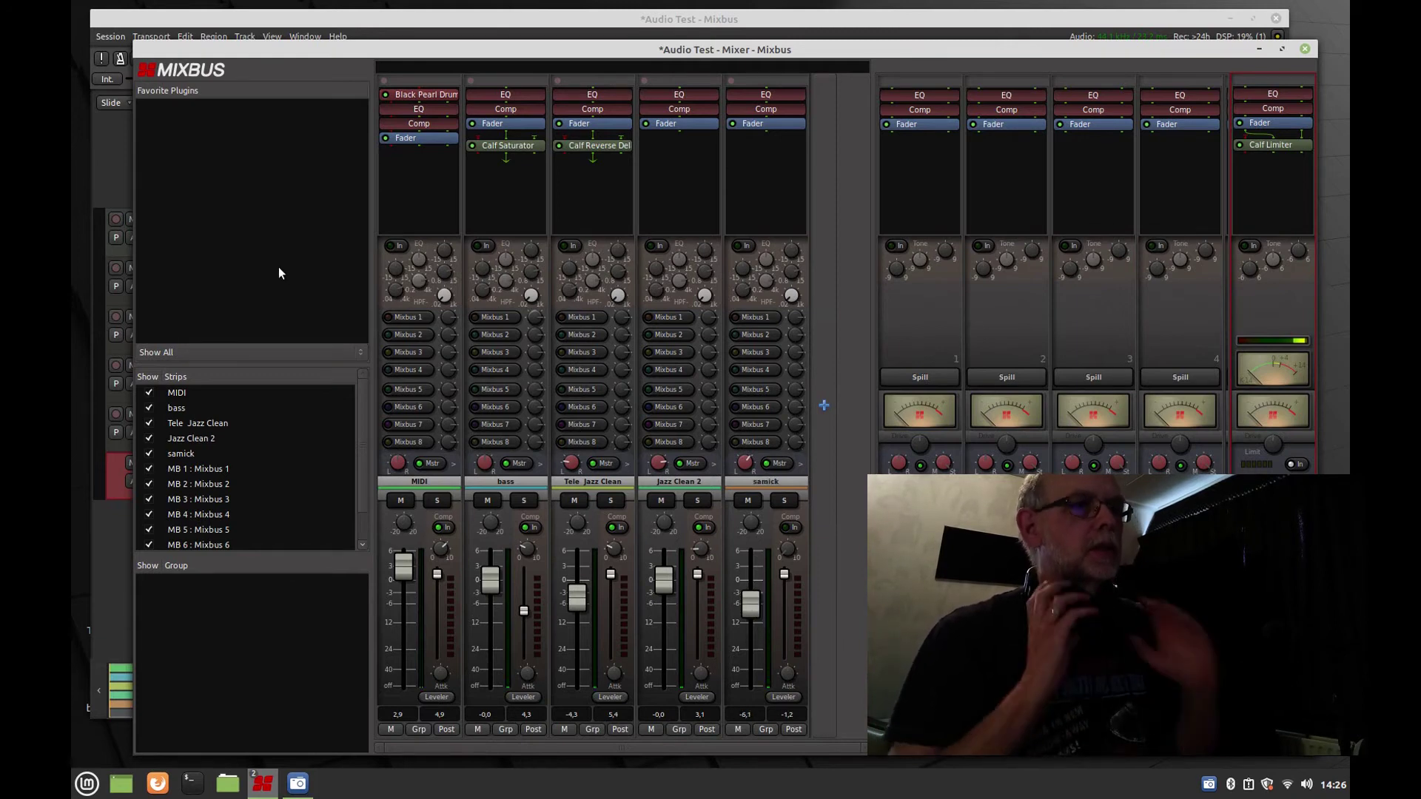
left_click(108, 176)
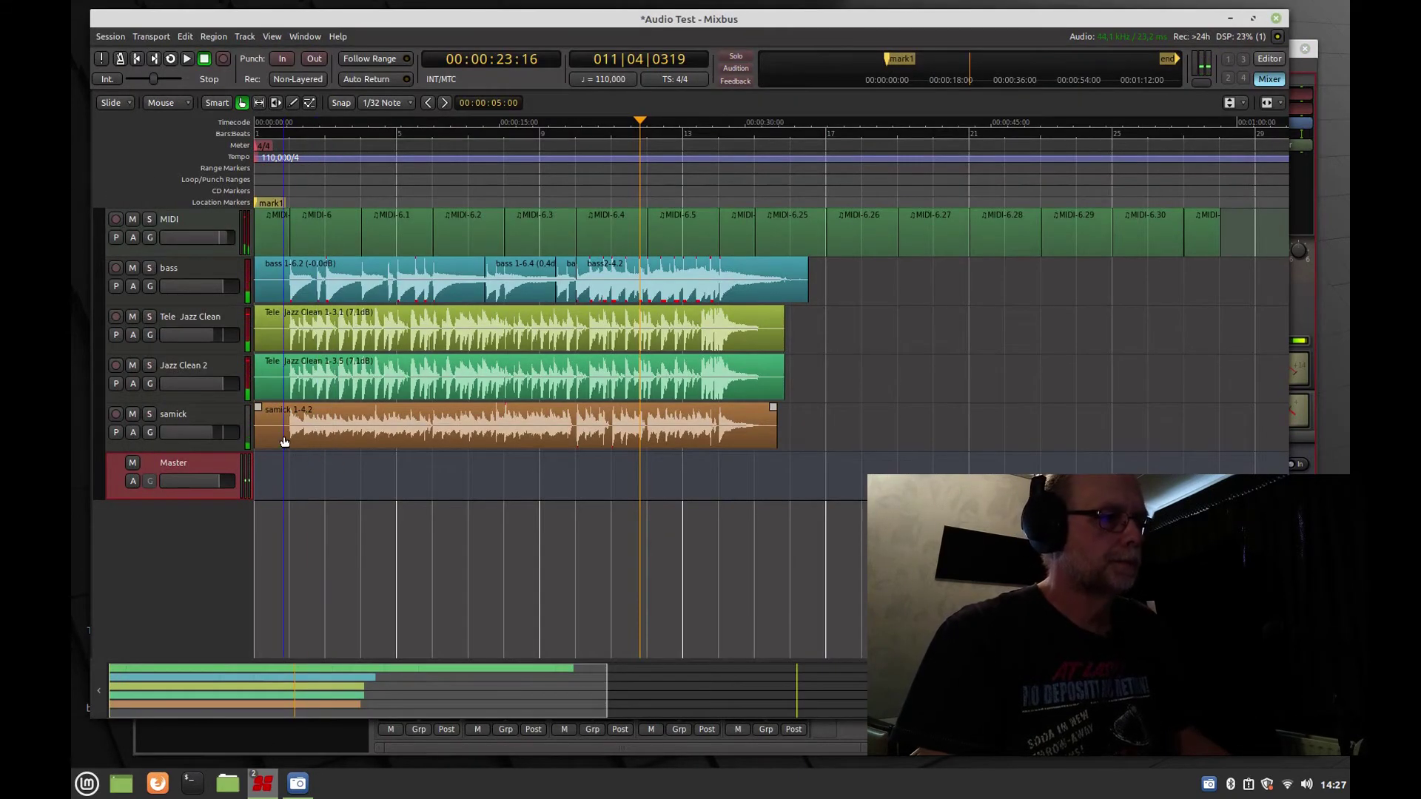
Duplicate the samick track once with a copied playlist, inserting the duplicate after the selection
right_click(224, 421)
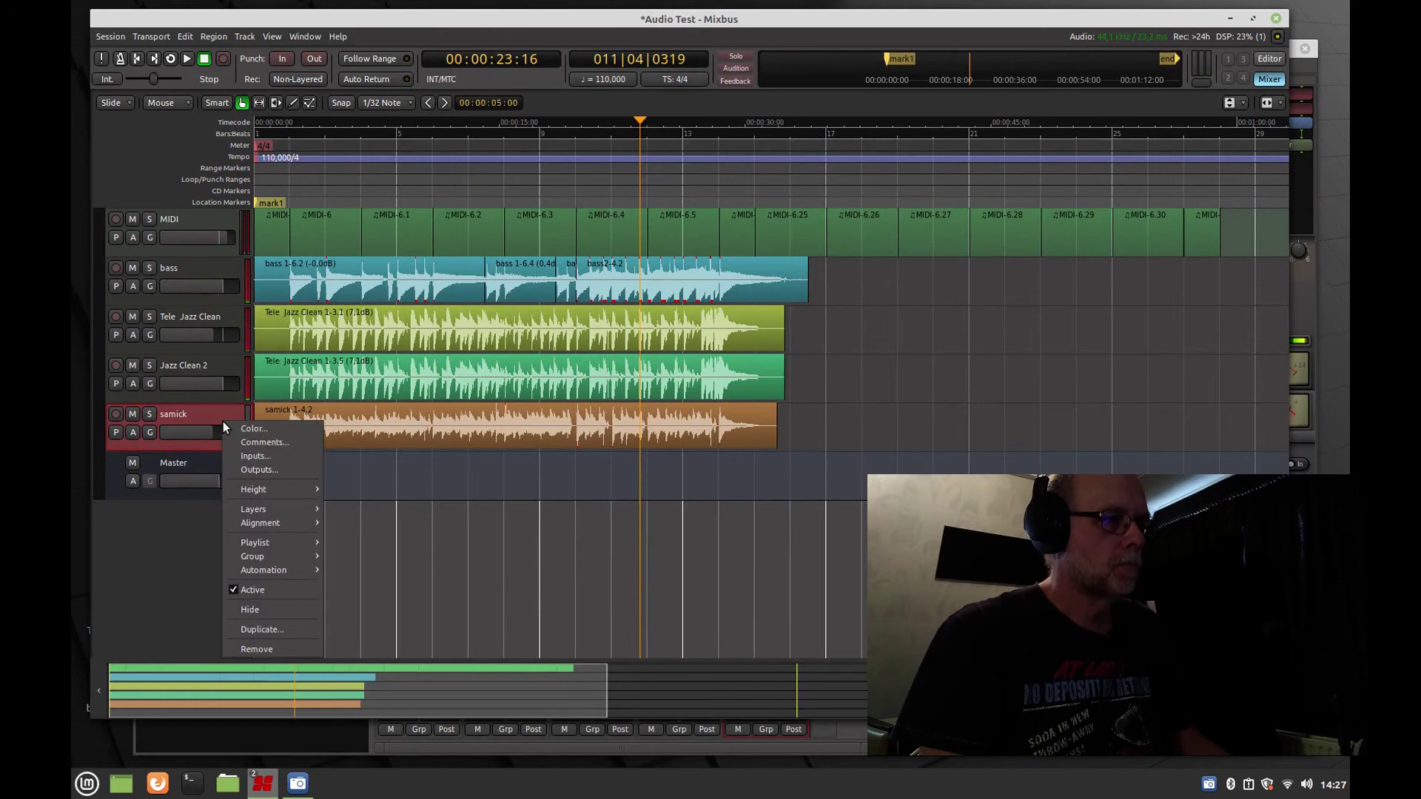
left_click(264, 630)
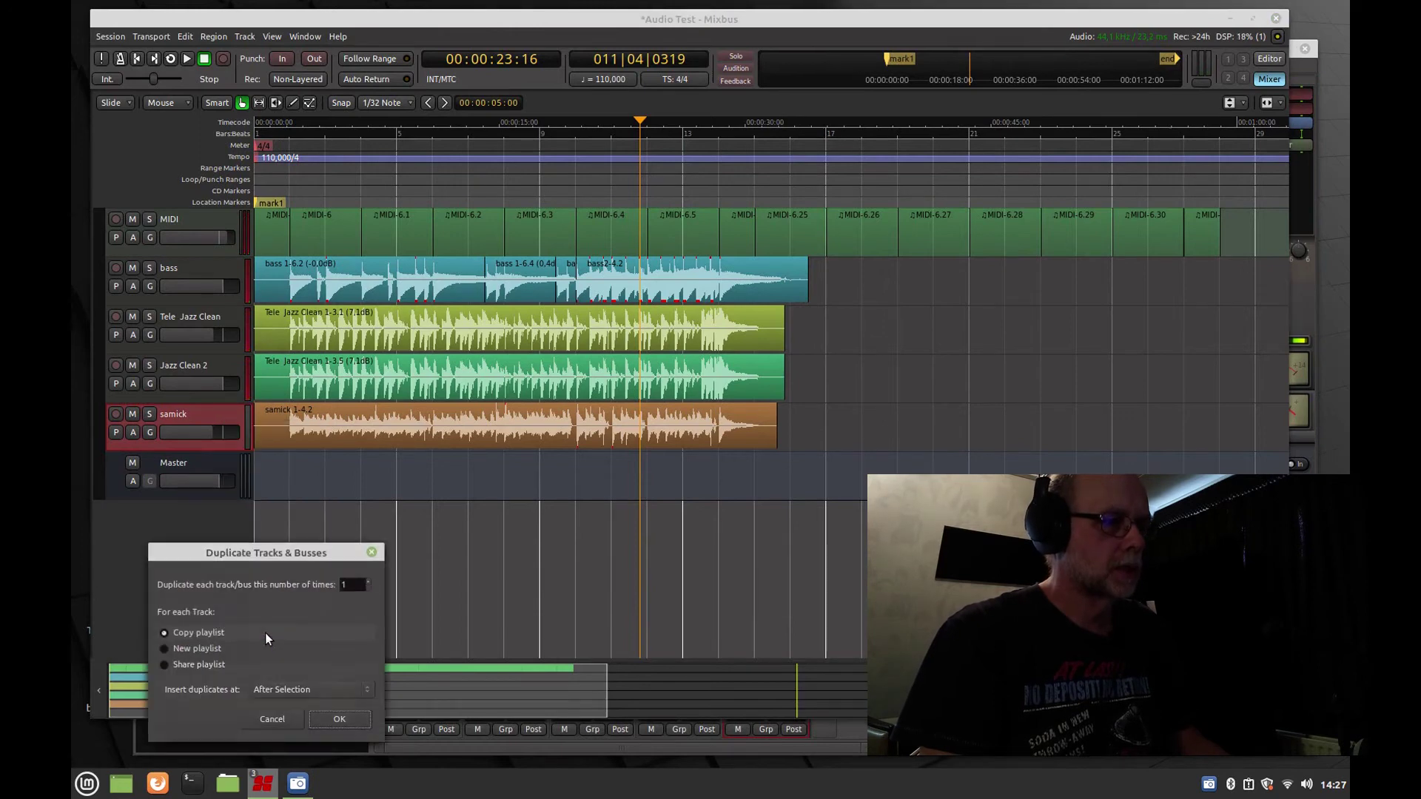
left_click(329, 721)
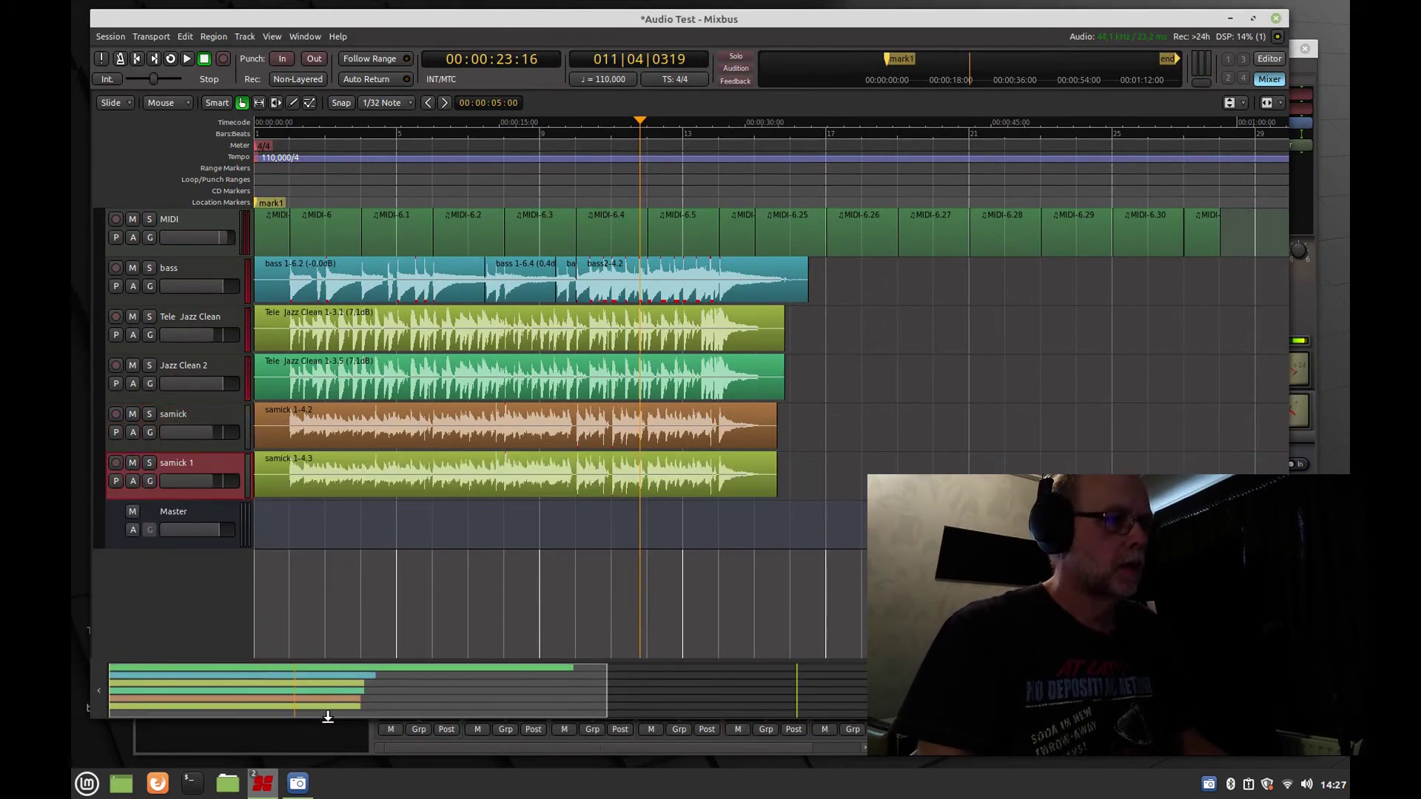
Shift the region on the samick 1 track slightly later than the original samick region at the session start
key("Home")
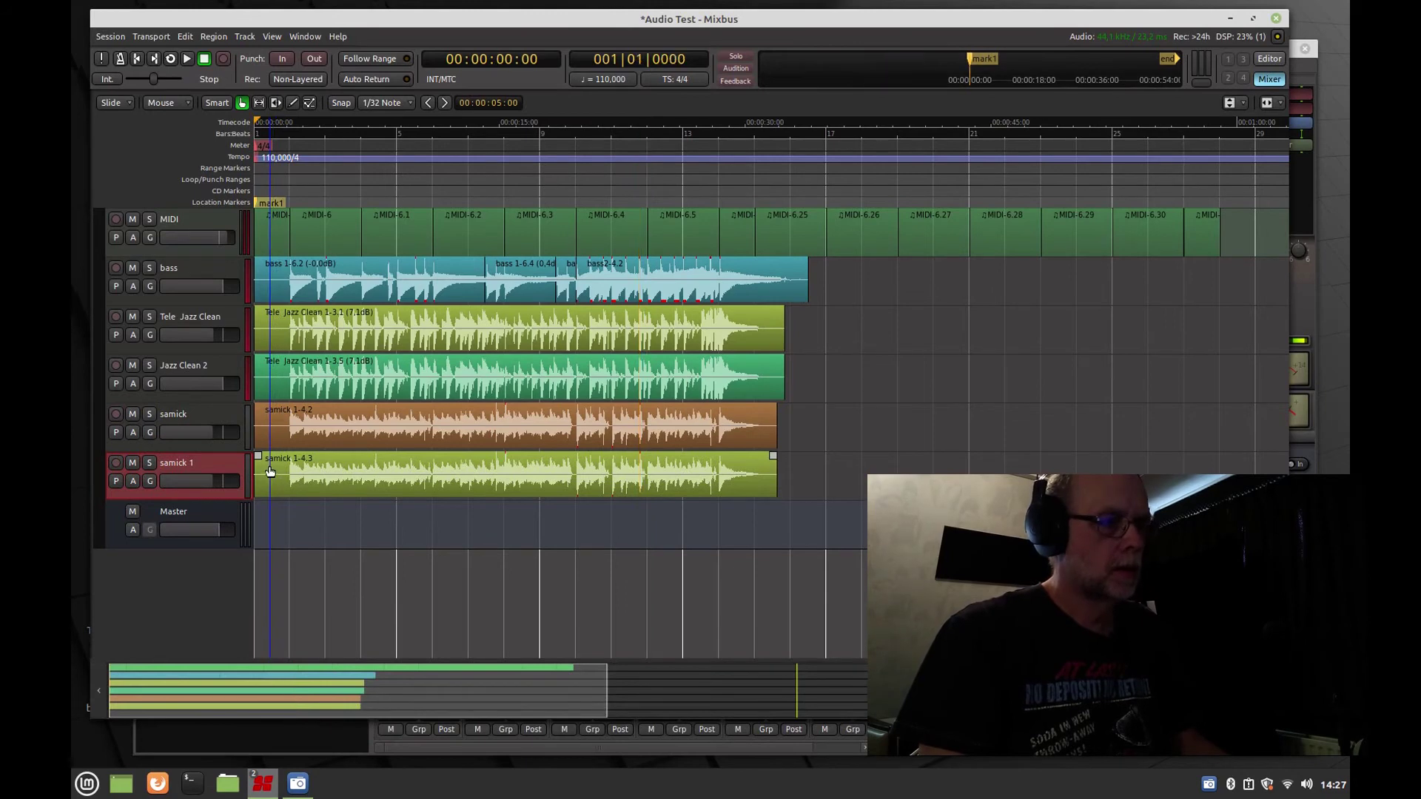
scroll(276, 472, "up", 6)
scroll(278, 481, "up", 2)
scroll(279, 481, "left", 3)
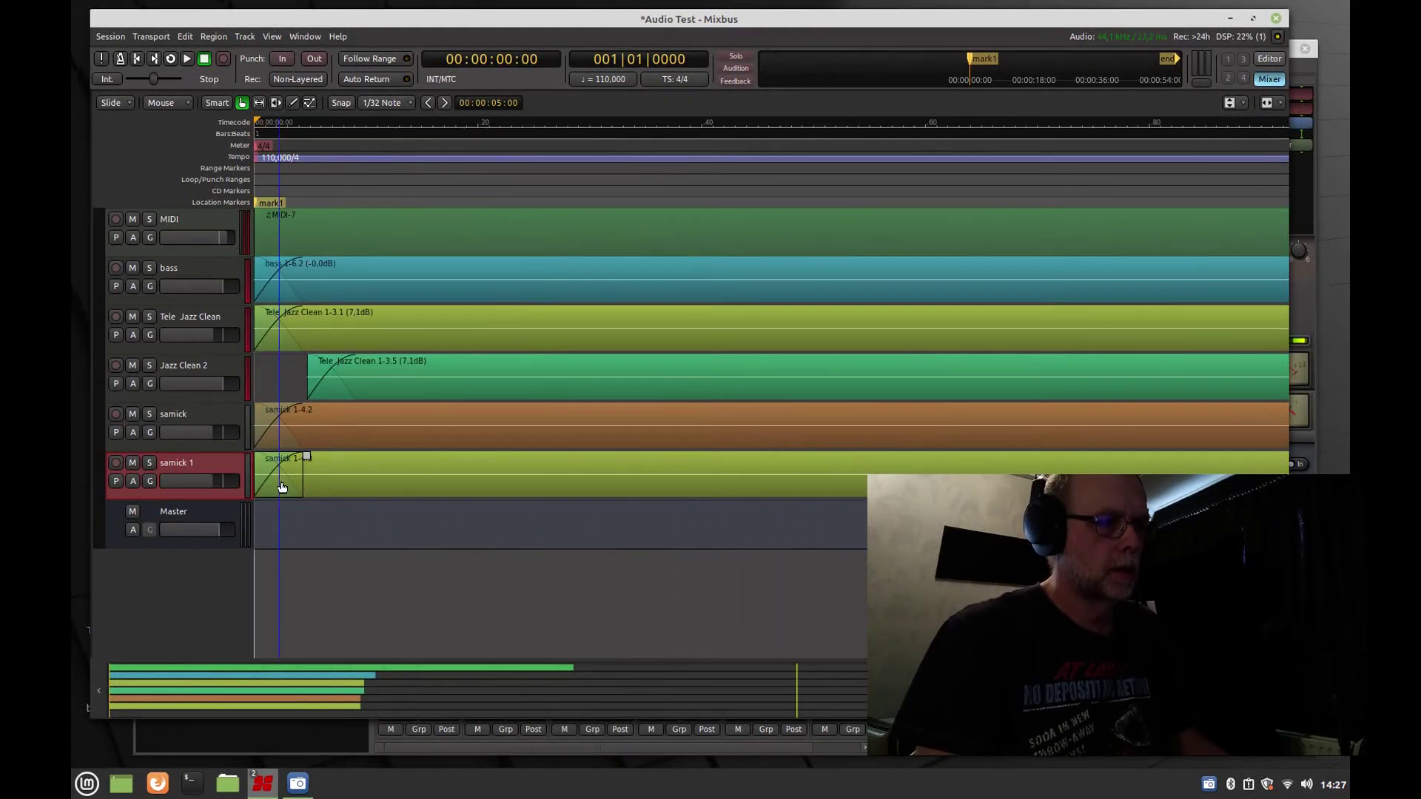
left_click_drag(313, 481, 399, 484)
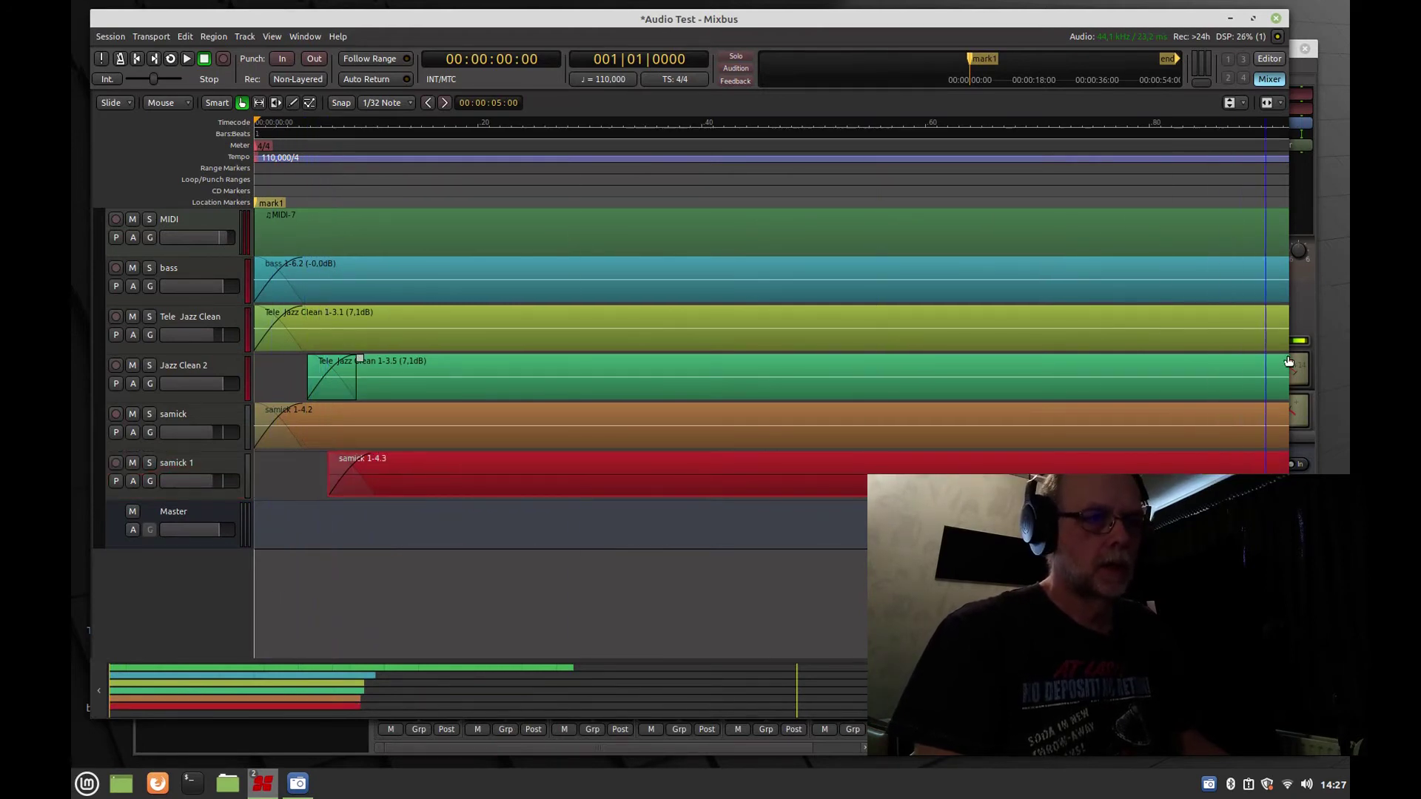
Pan the samick 1 track to -59.0 in the mixer
key("alt+m")
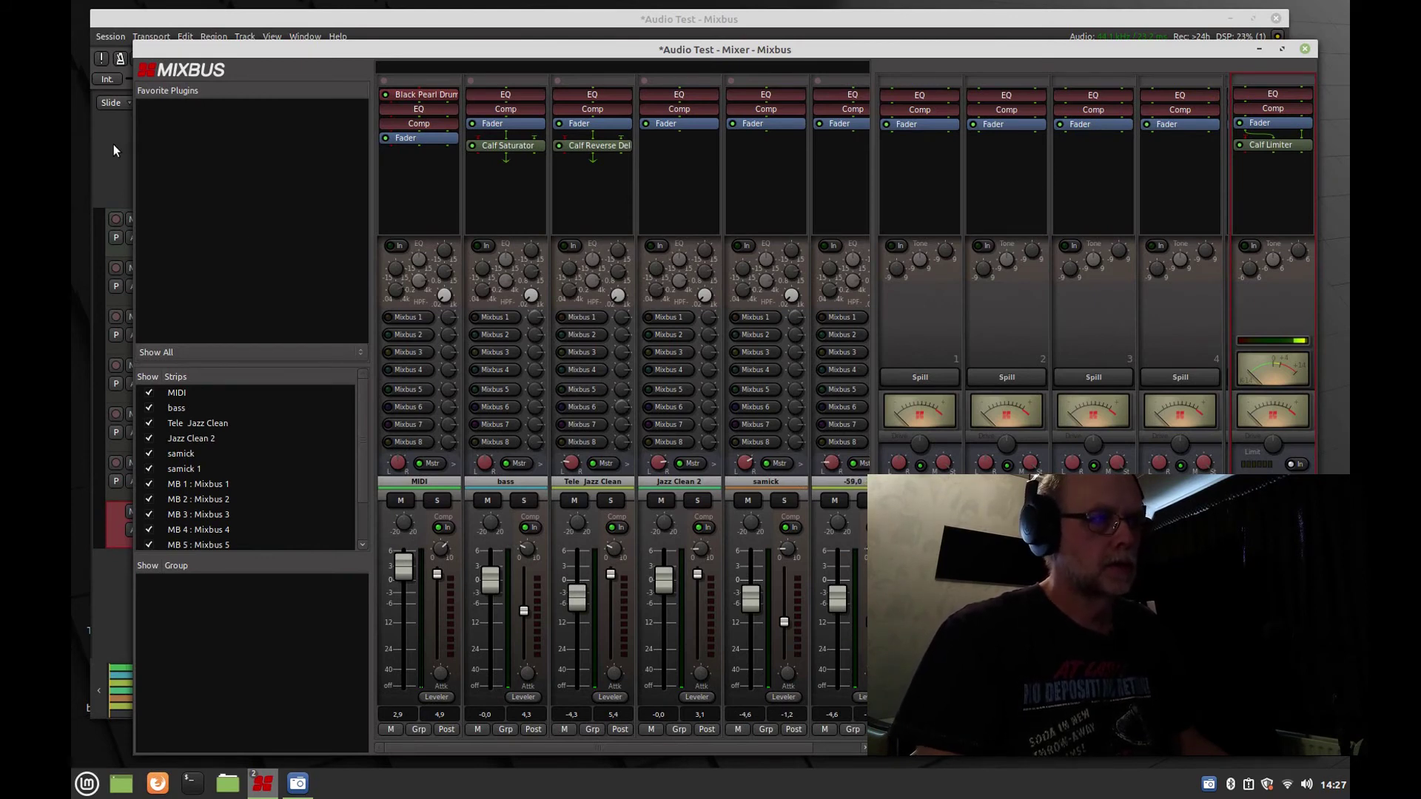
Examine the start offset between the samick and samick 1 regions at the session start
key("alt+m")
key("equal")
key("equal")
key("equal")
key("equal")
key("equal")
key("equal")
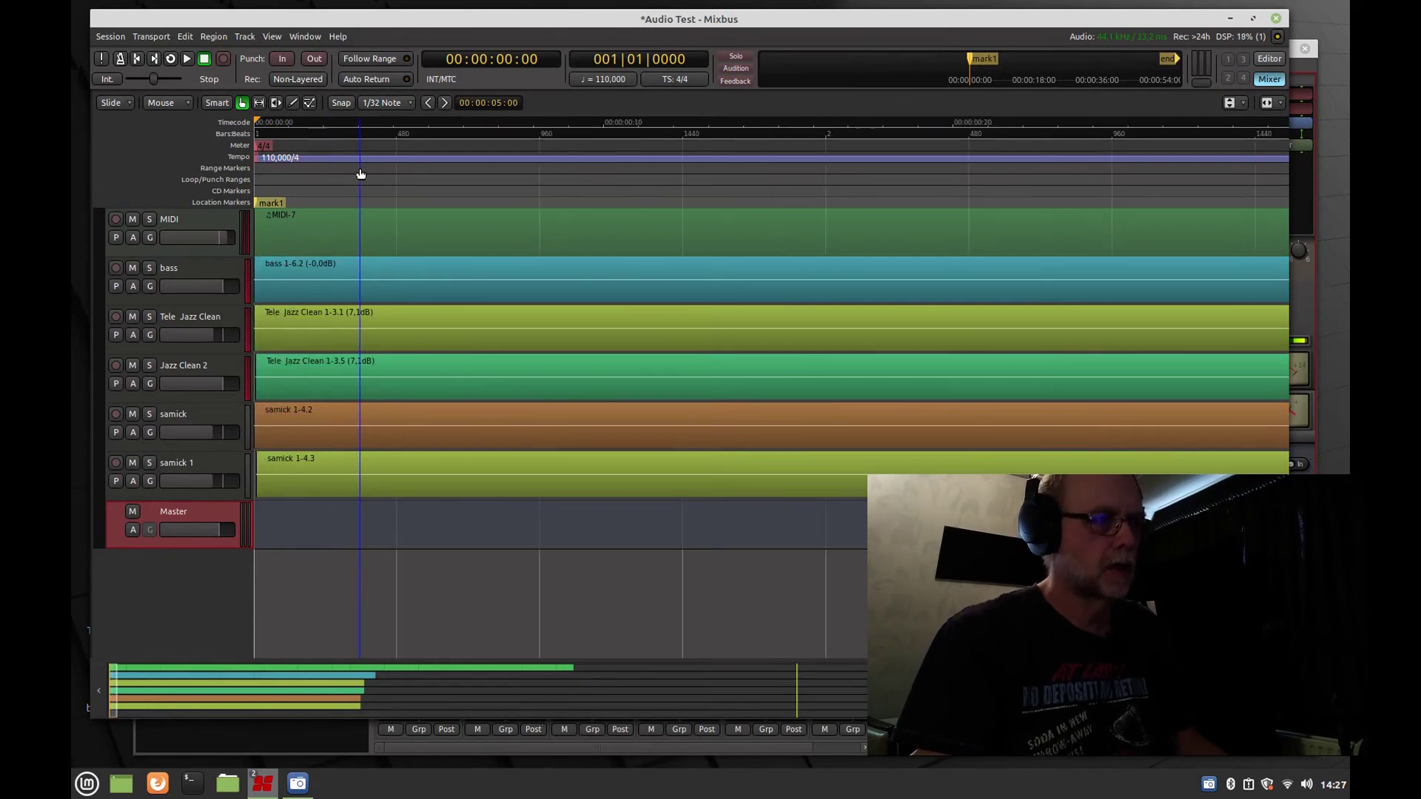
Play the session and balance the guitars by setting the samick fader to -5.3 and the samick 1 fader to -3.9
key("minus")
key("minus")
key("minus")
key("space")
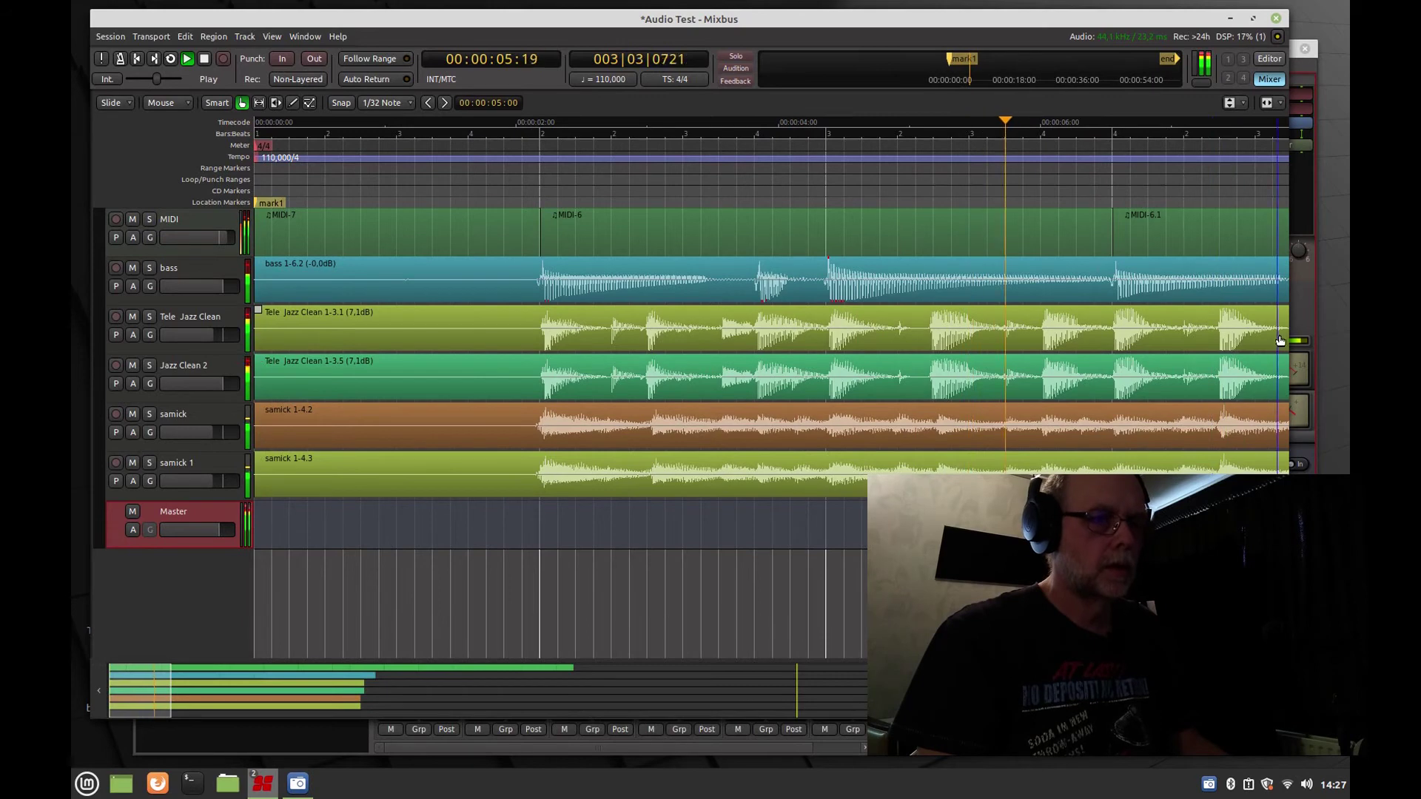
key("alt+m")
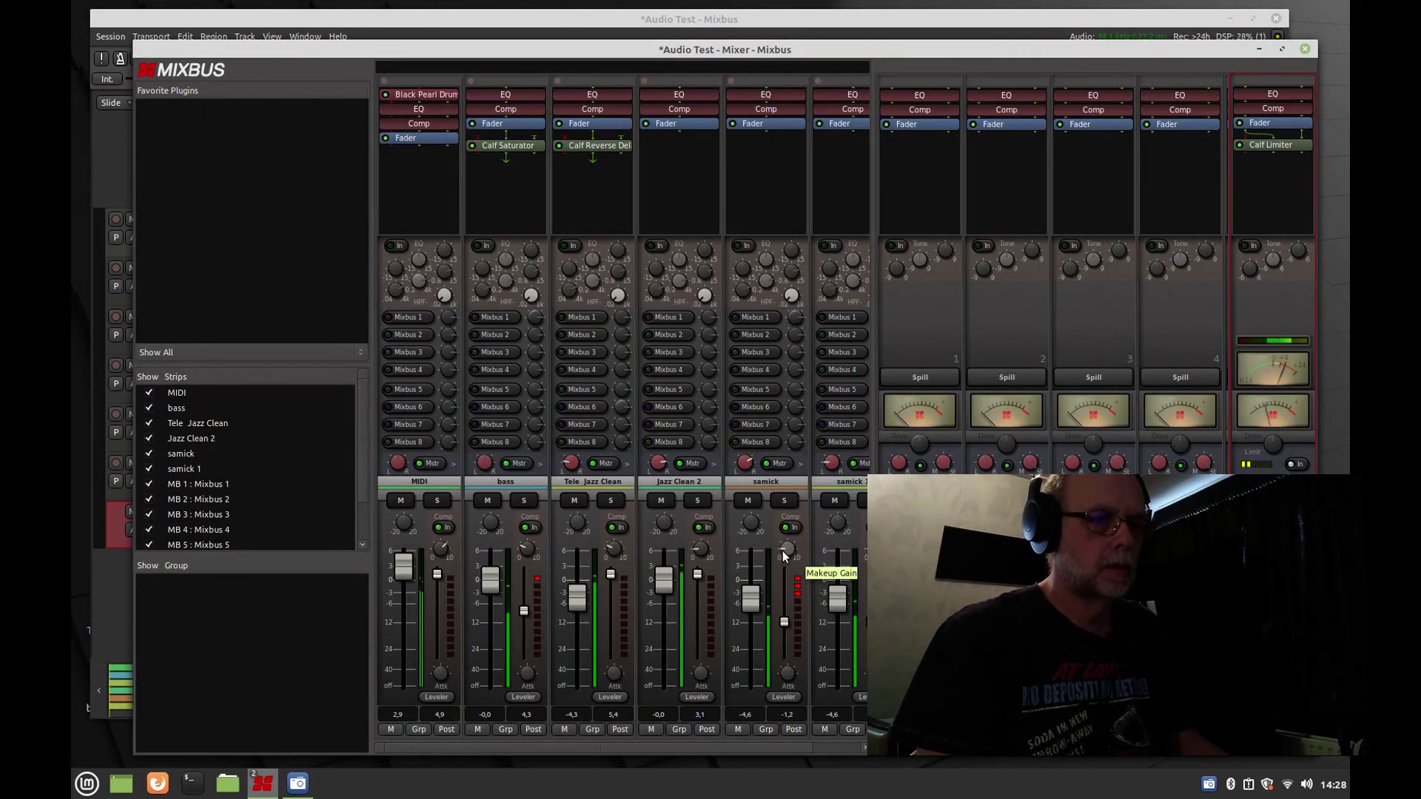
left_click_drag(784, 552, 783, 557)
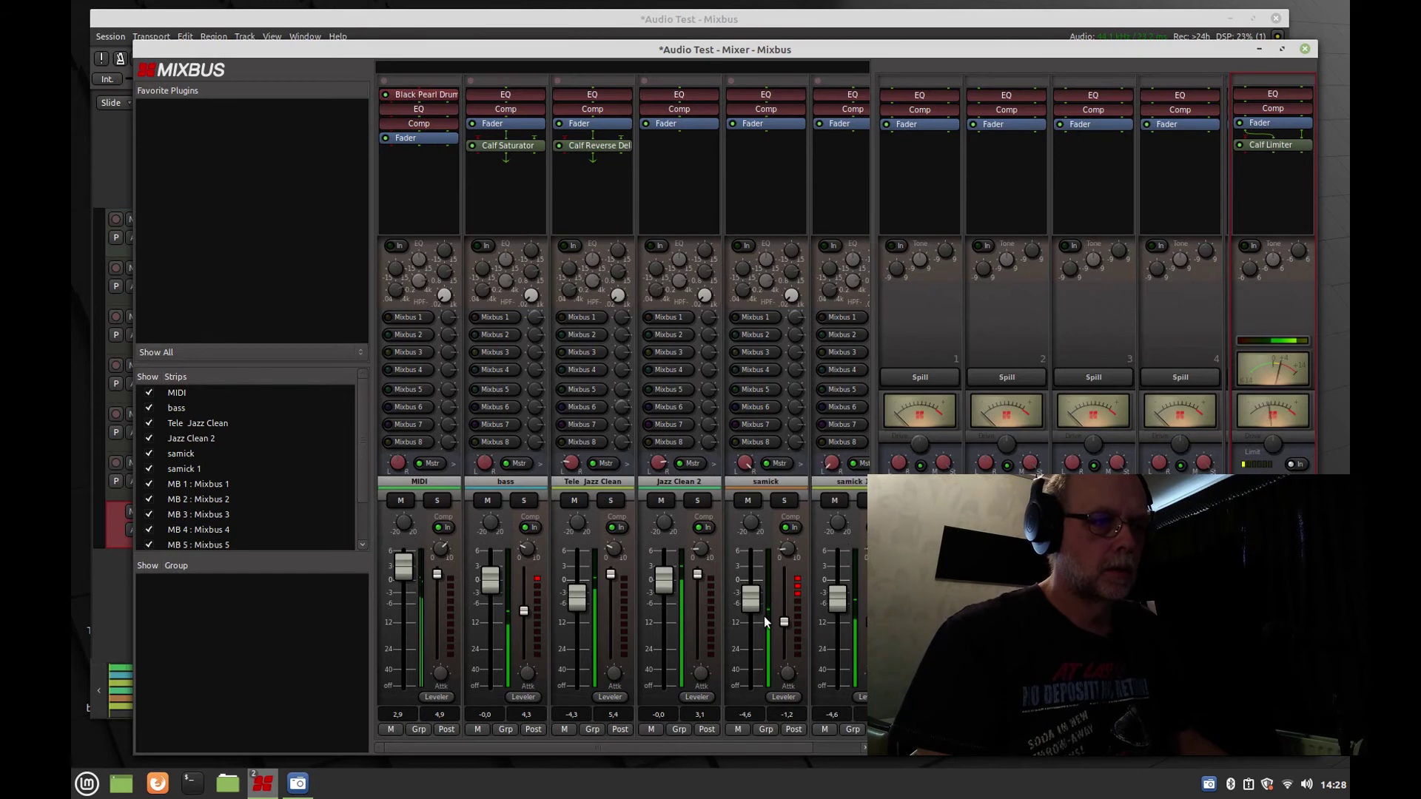
left_click_drag(755, 613, 755, 618)
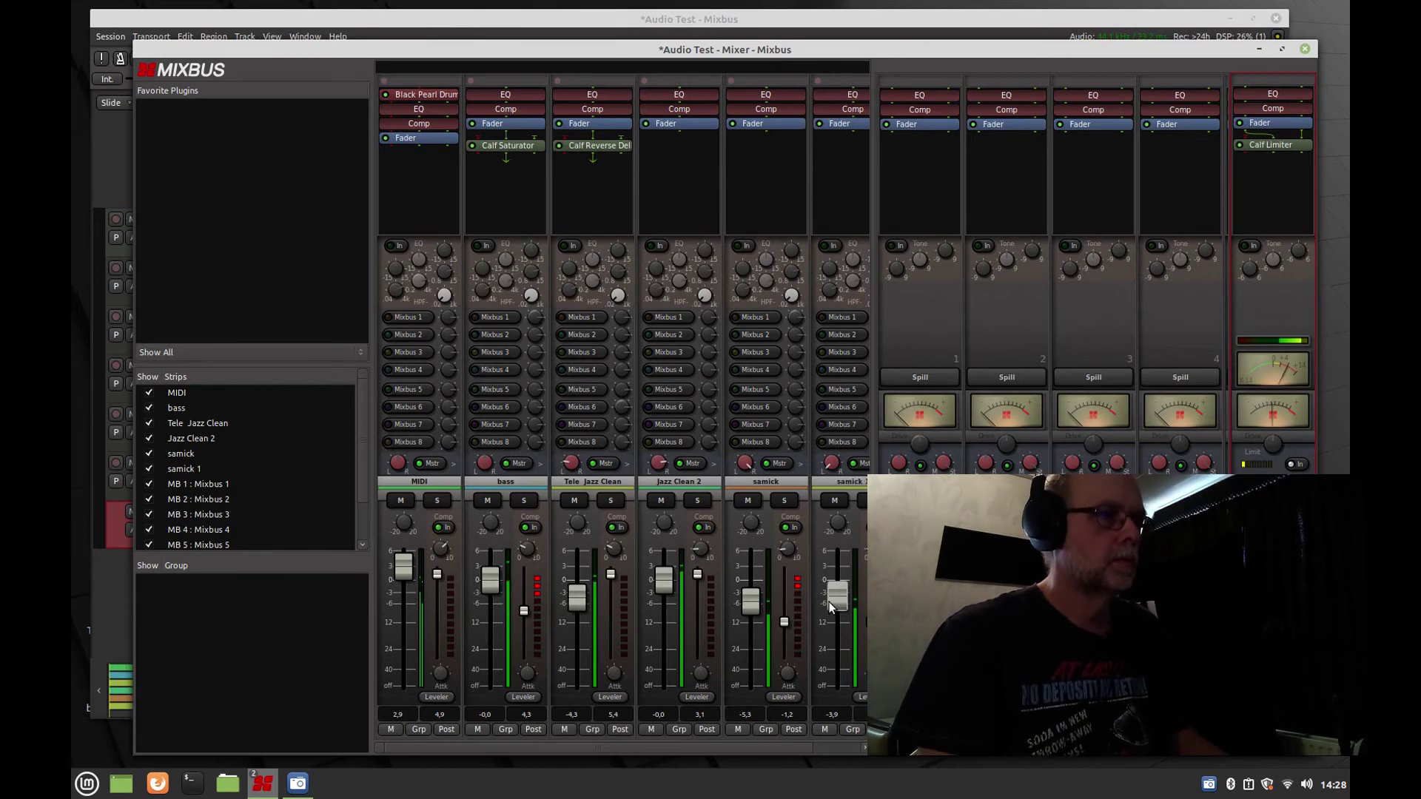
Stop playback in the editor and return the playhead to the session start
left_click(113, 158)
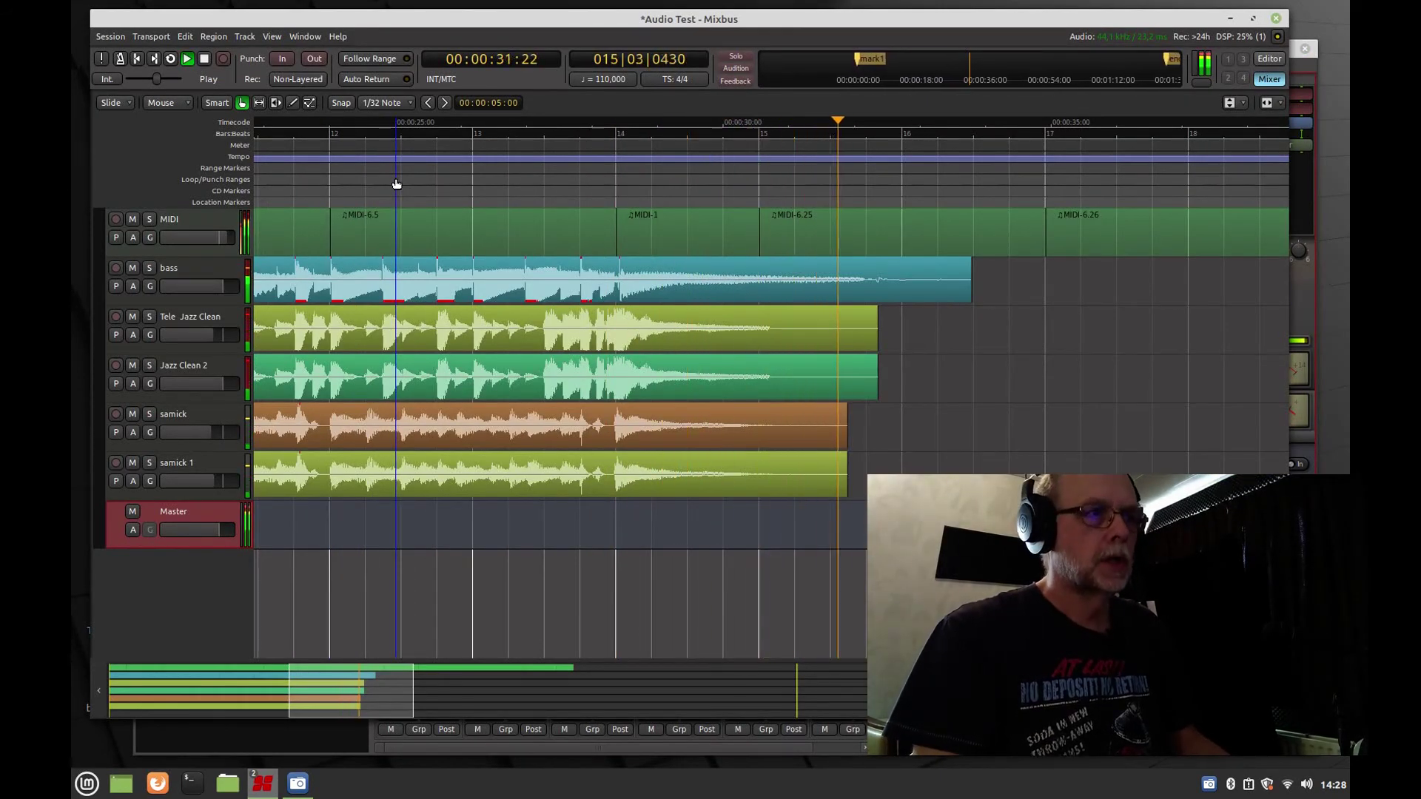
key("space")
key("Home")
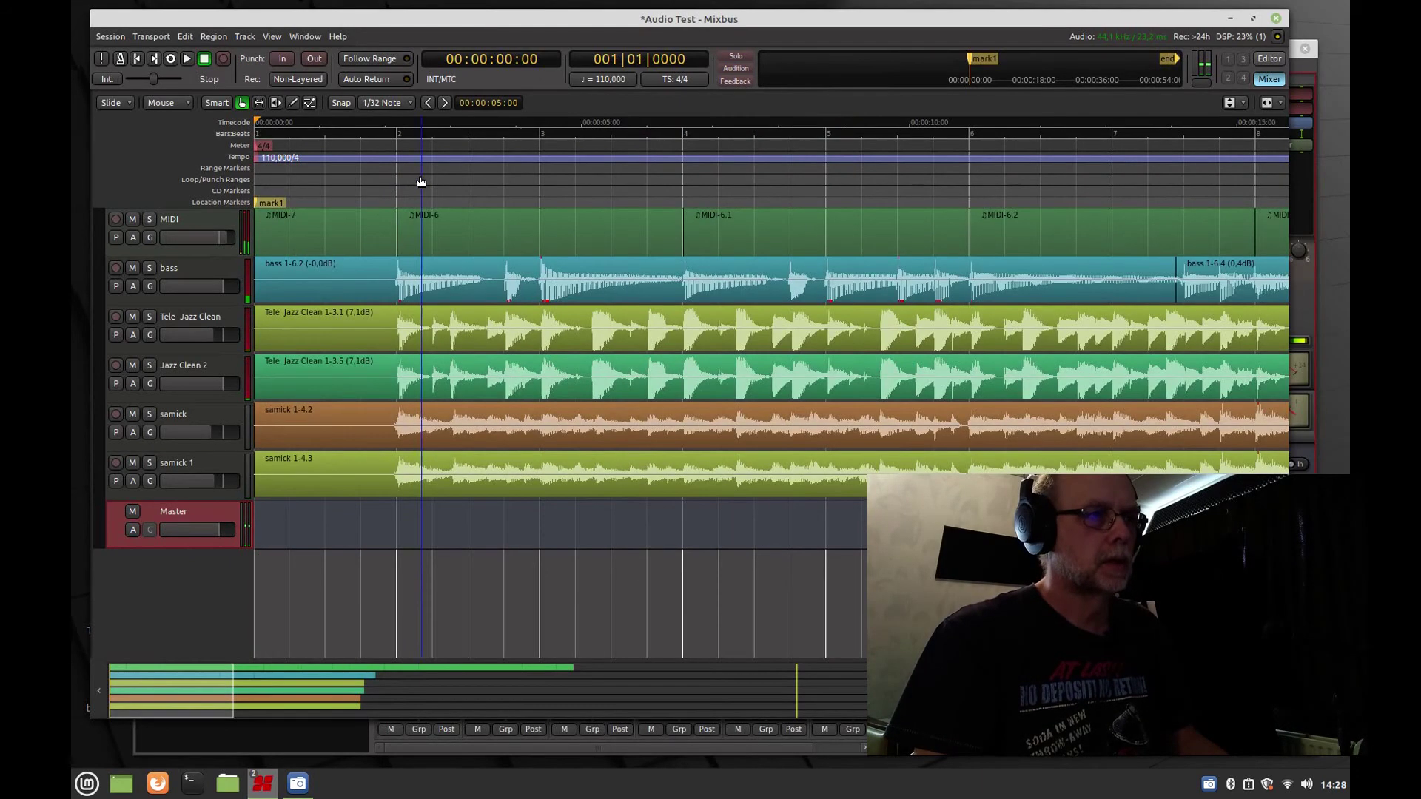
scroll(417, 182, "down", 2)
scroll(415, 178, "up", 1)
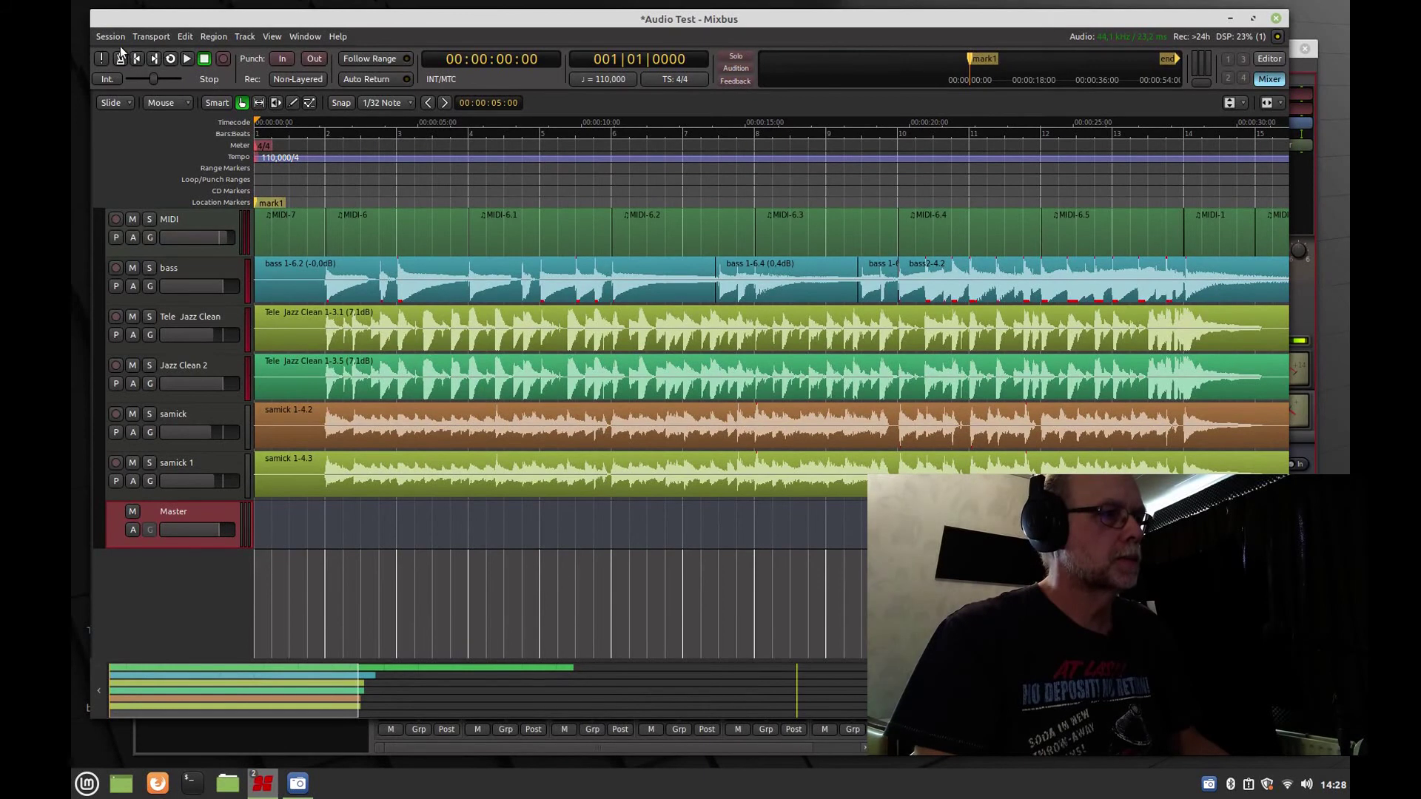
left_click(109, 36)
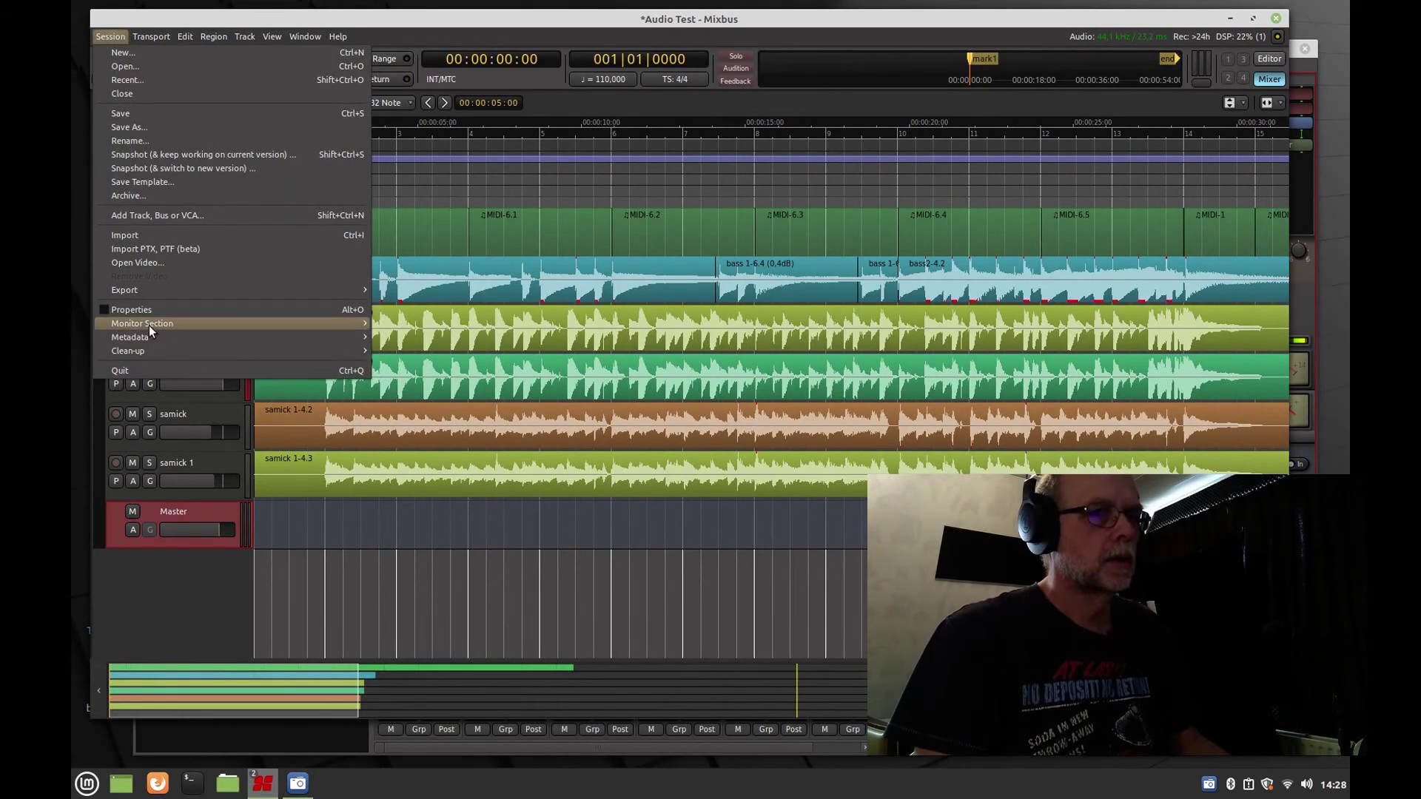
mouse_move(136, 294)
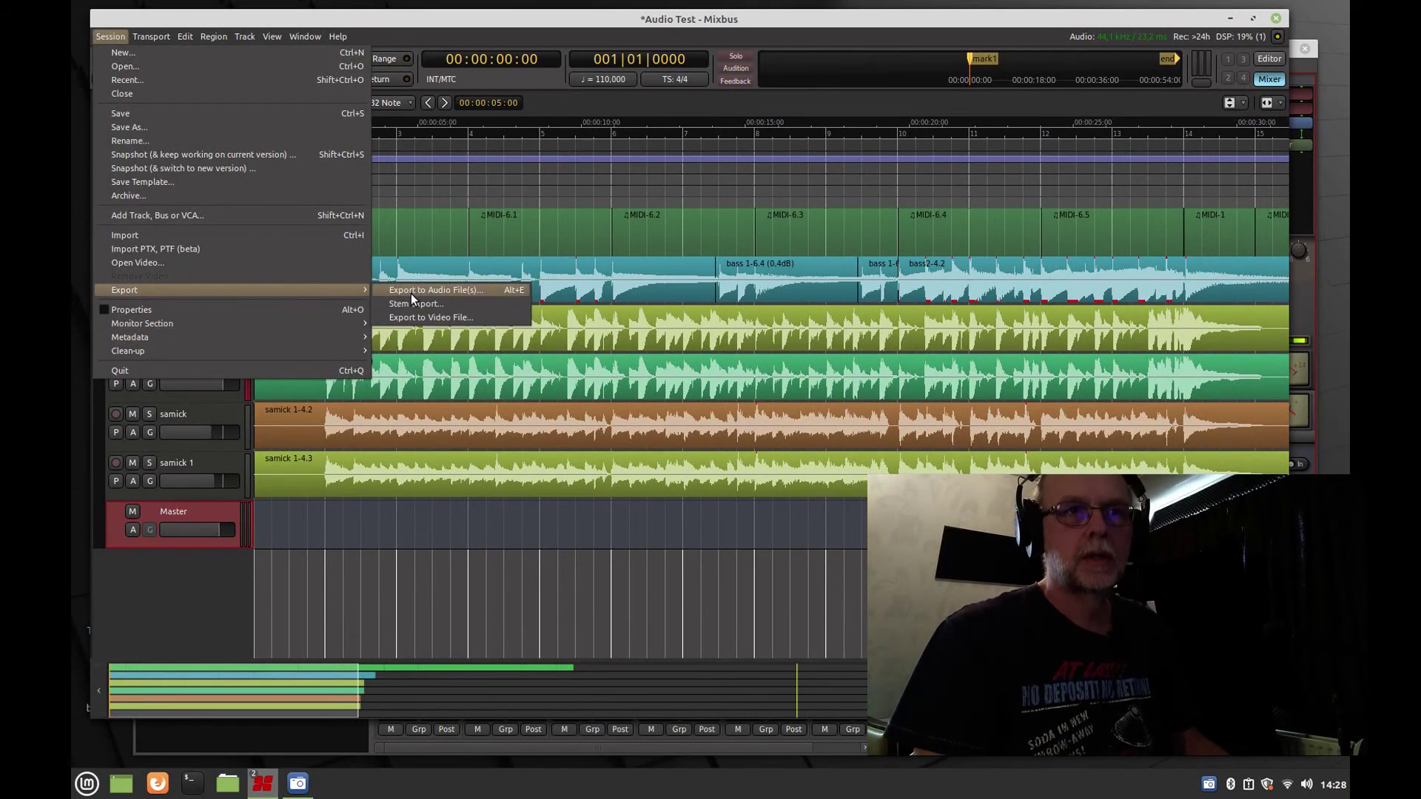
left_click(1297, 318)
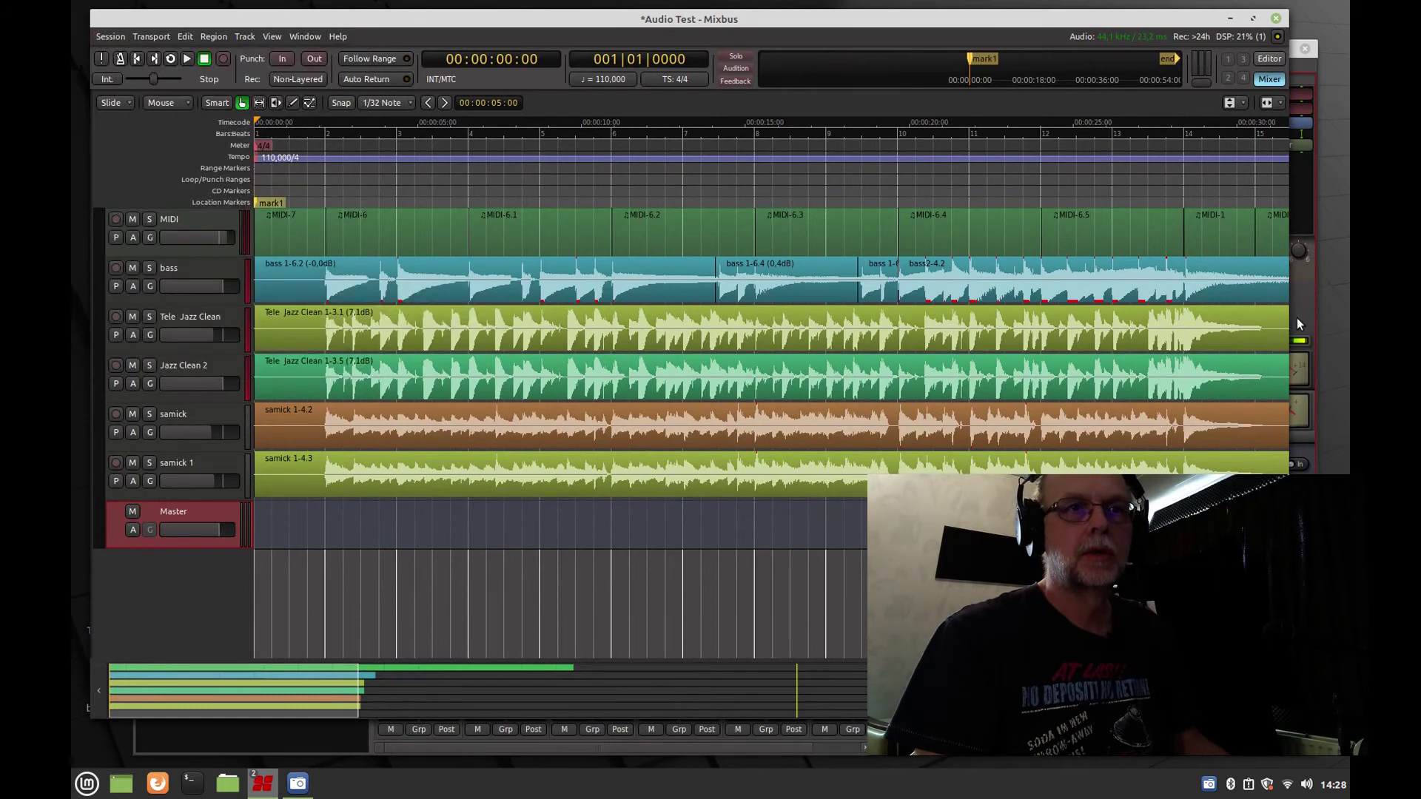
Open the Calf Limiter on the Master strip and set its limit to -6.0 dBFS
key("alt+m")
double_click(1258, 147)
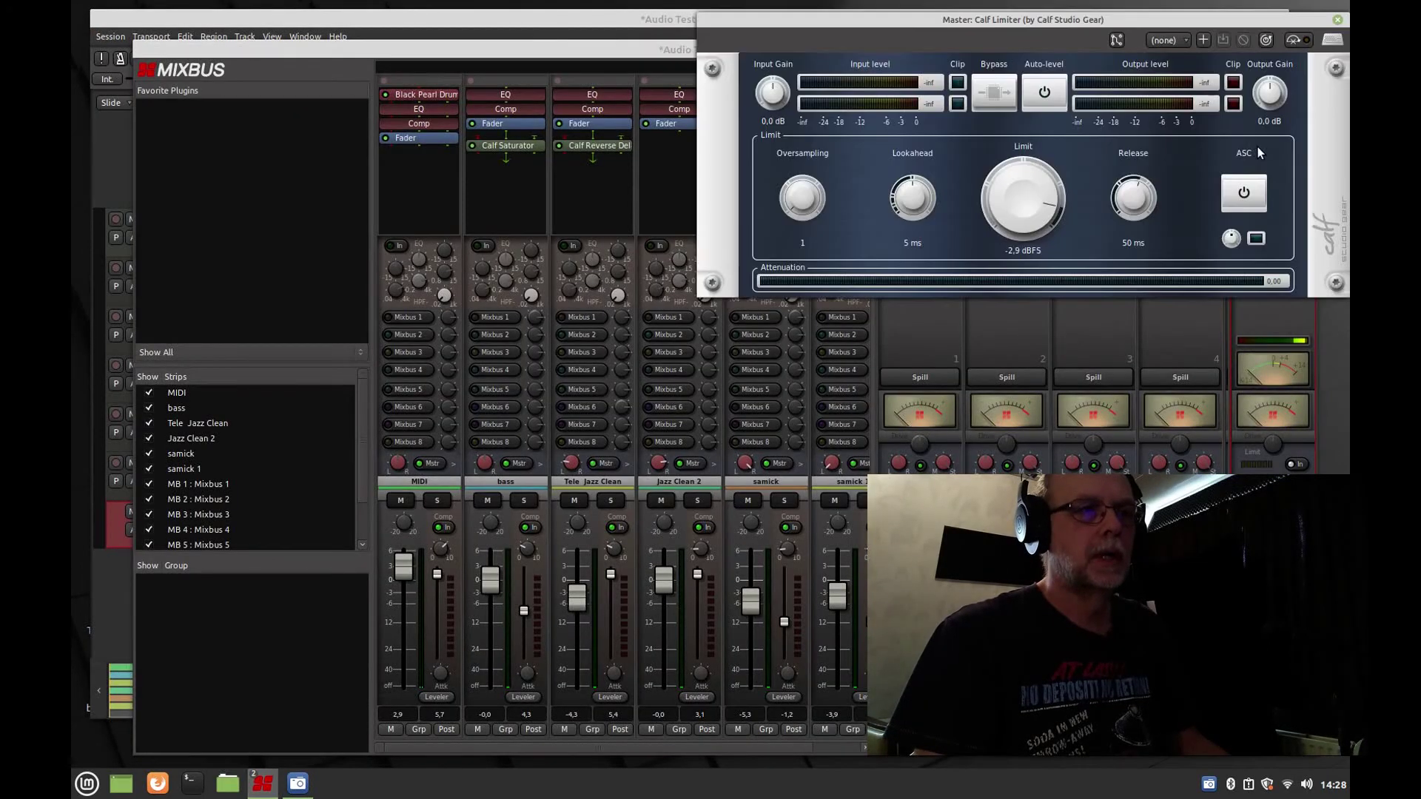
left_click_drag(1041, 22, 772, 111)
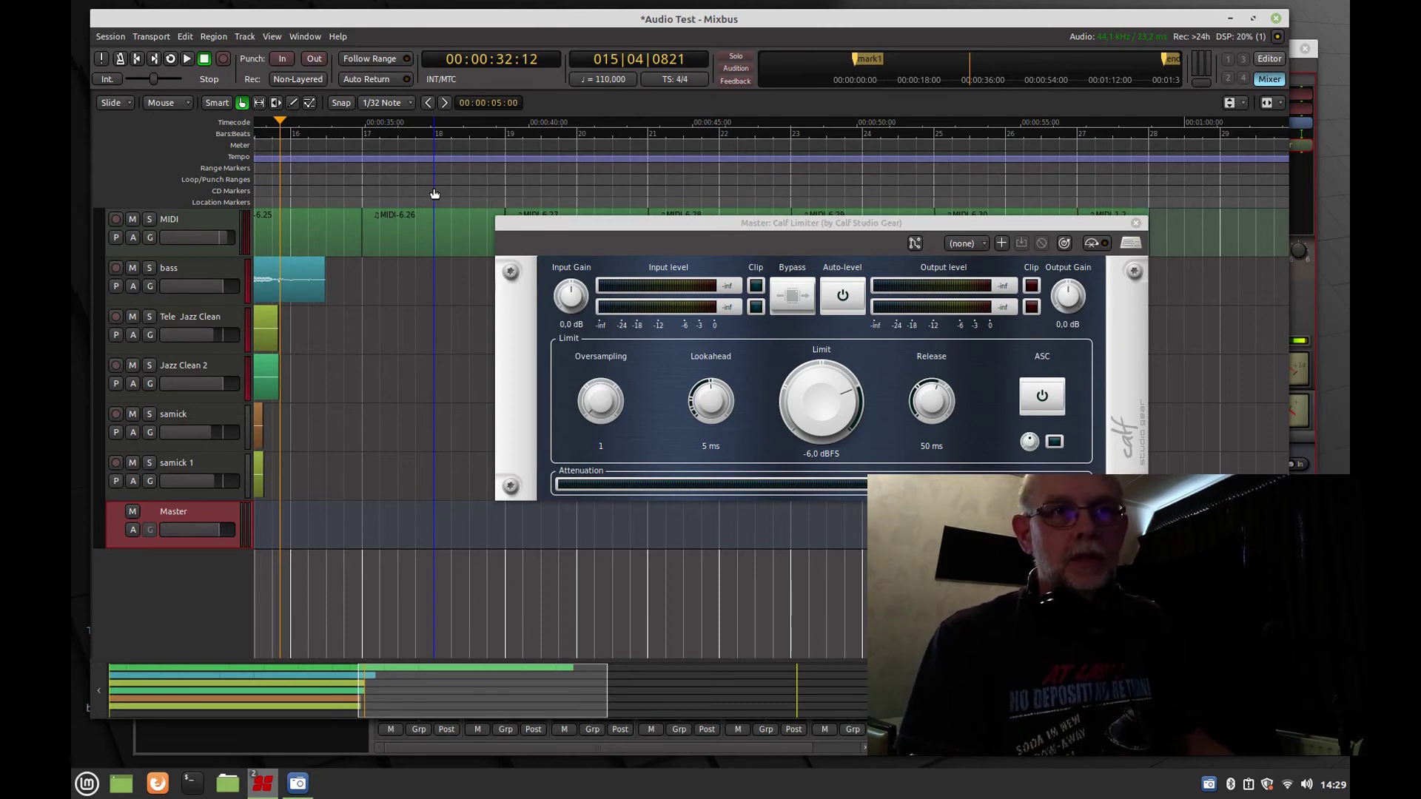
left_click(1302, 299)
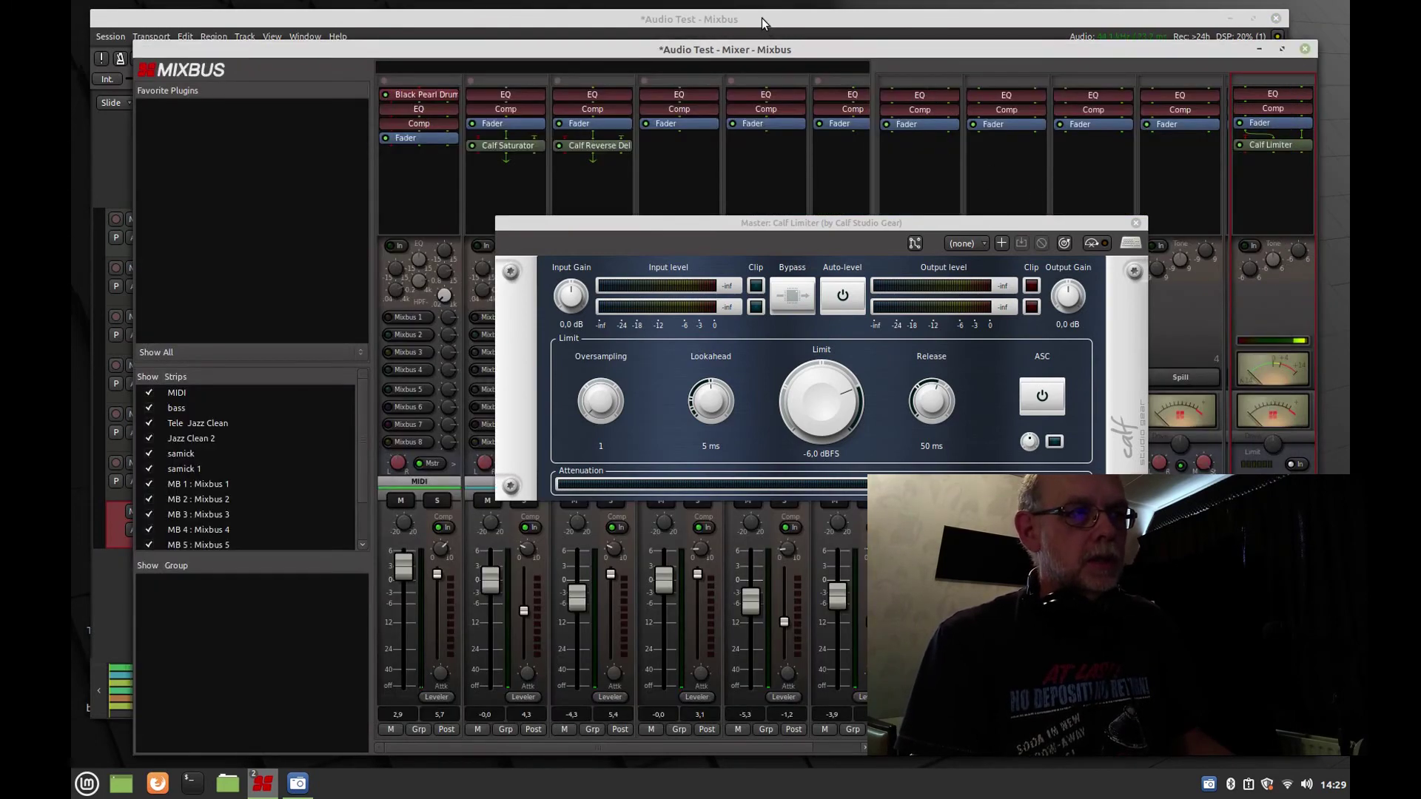
left_click_drag(562, 234, 393, 240)
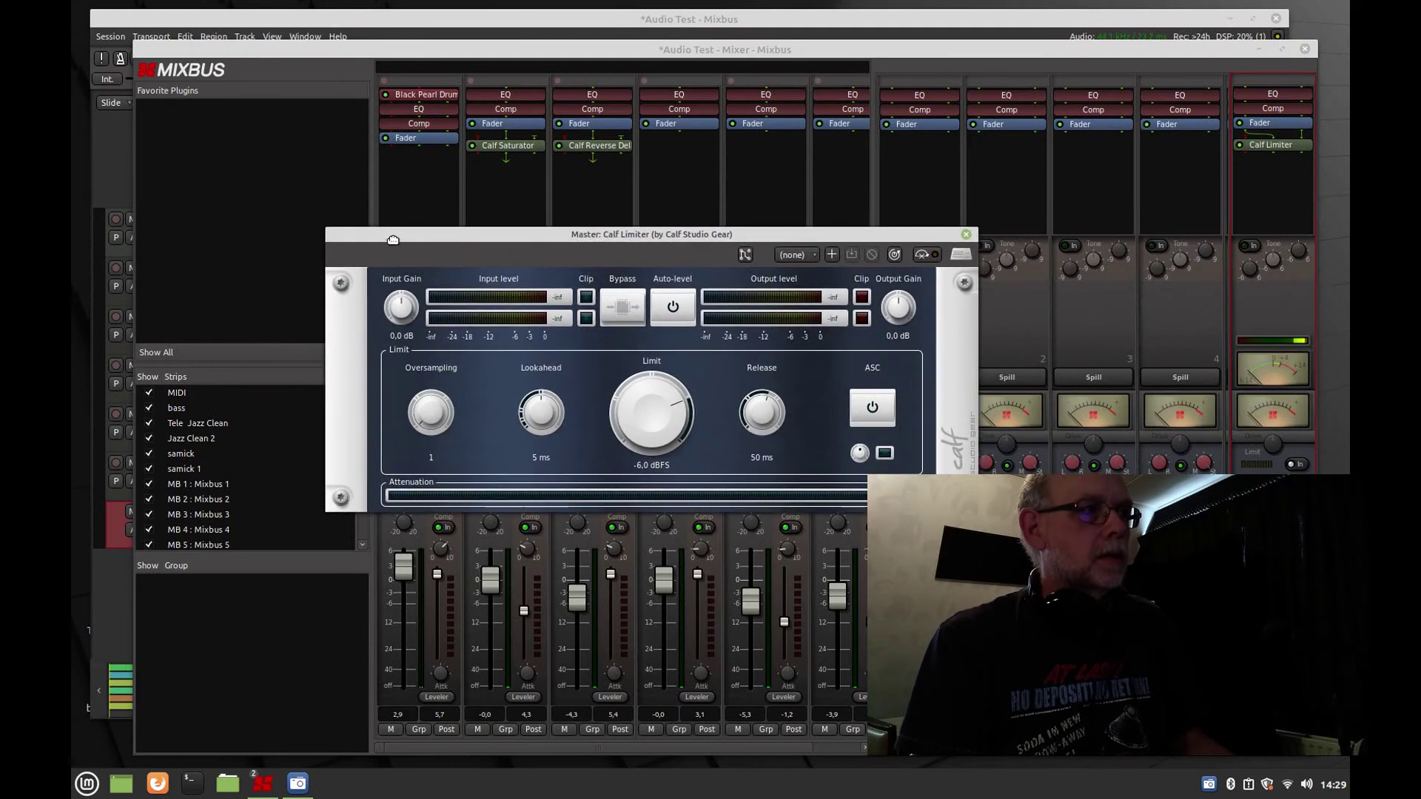
Export the session to an audio file in BWAV 24bit format with the filename label "full"
left_click(101, 137)
left_click(111, 37)
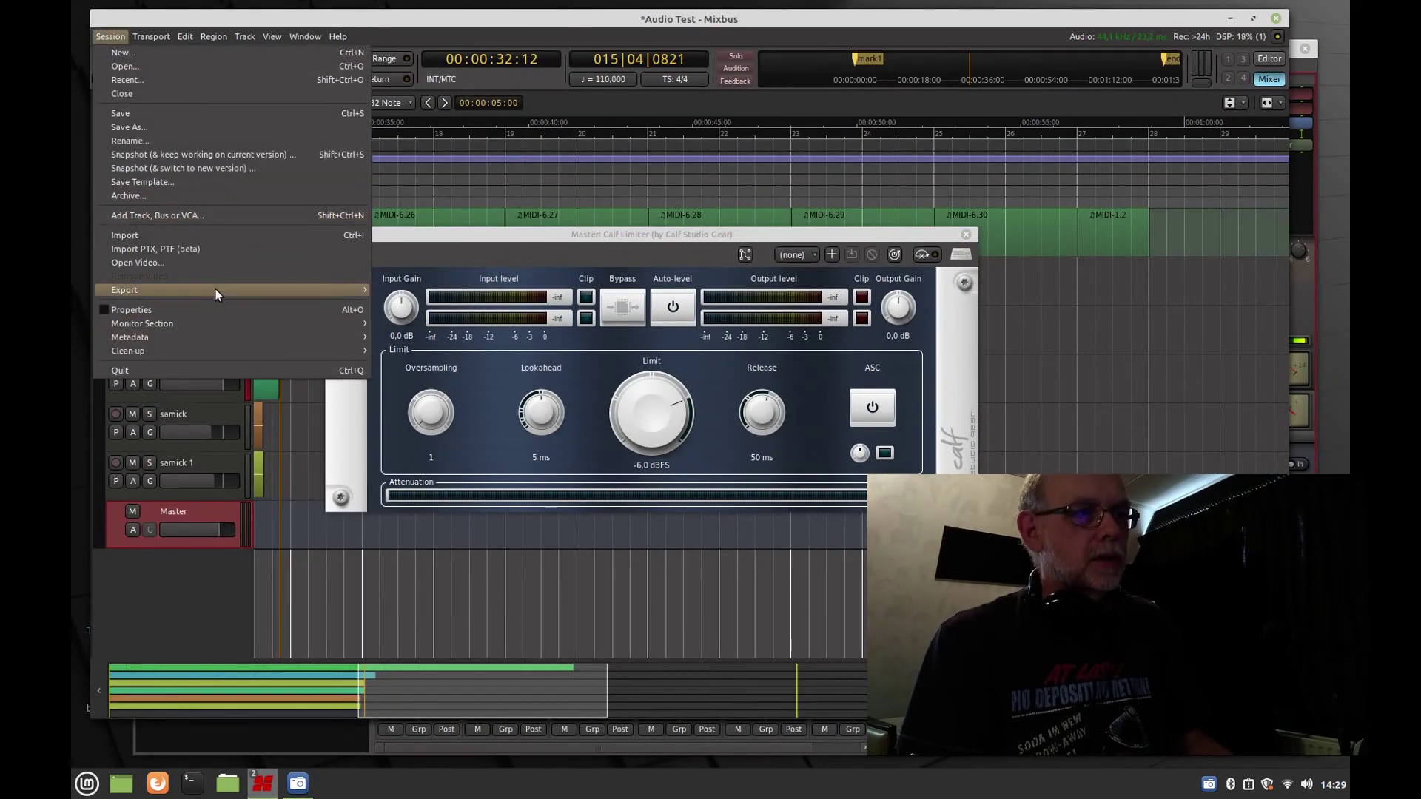
mouse_move(215, 291)
left_click(427, 291)
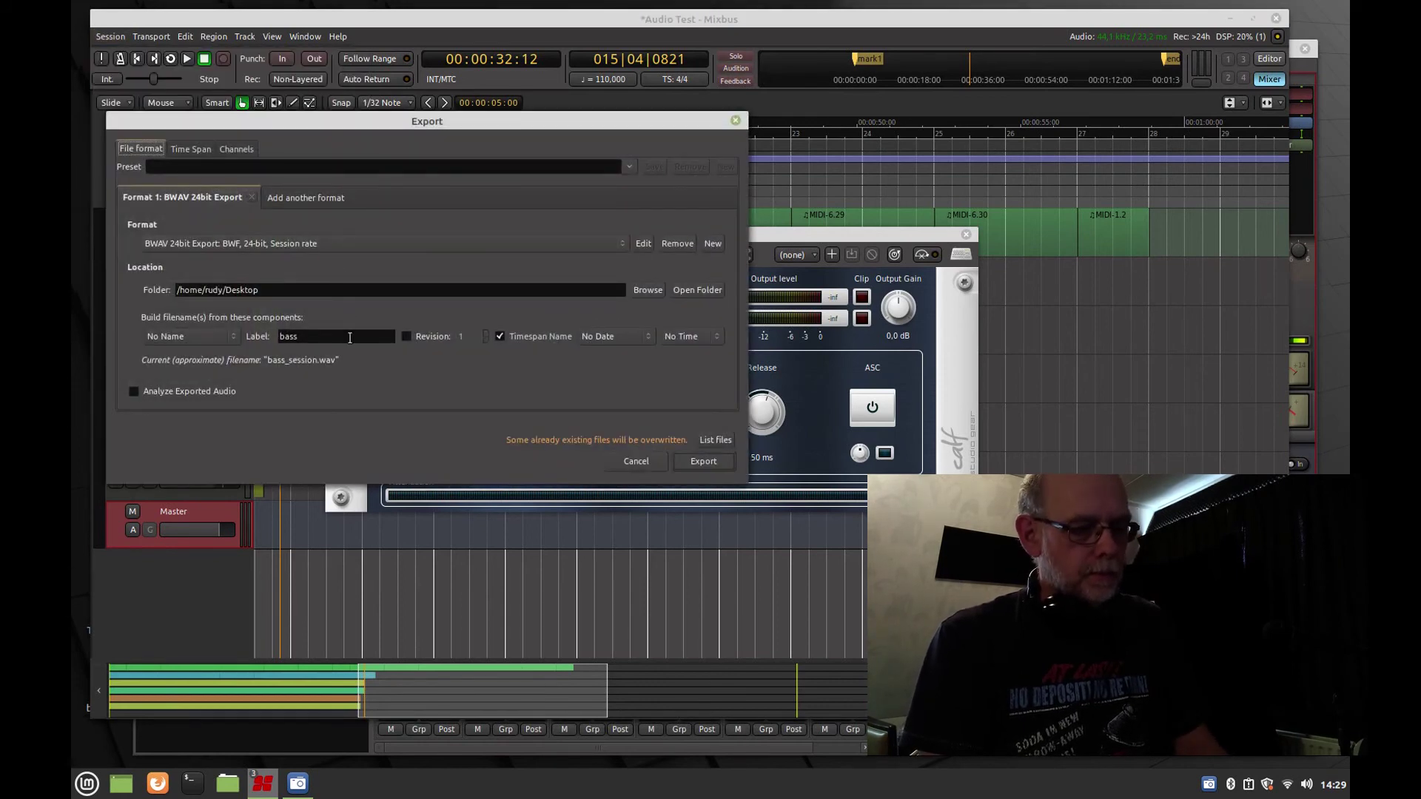
type("full")
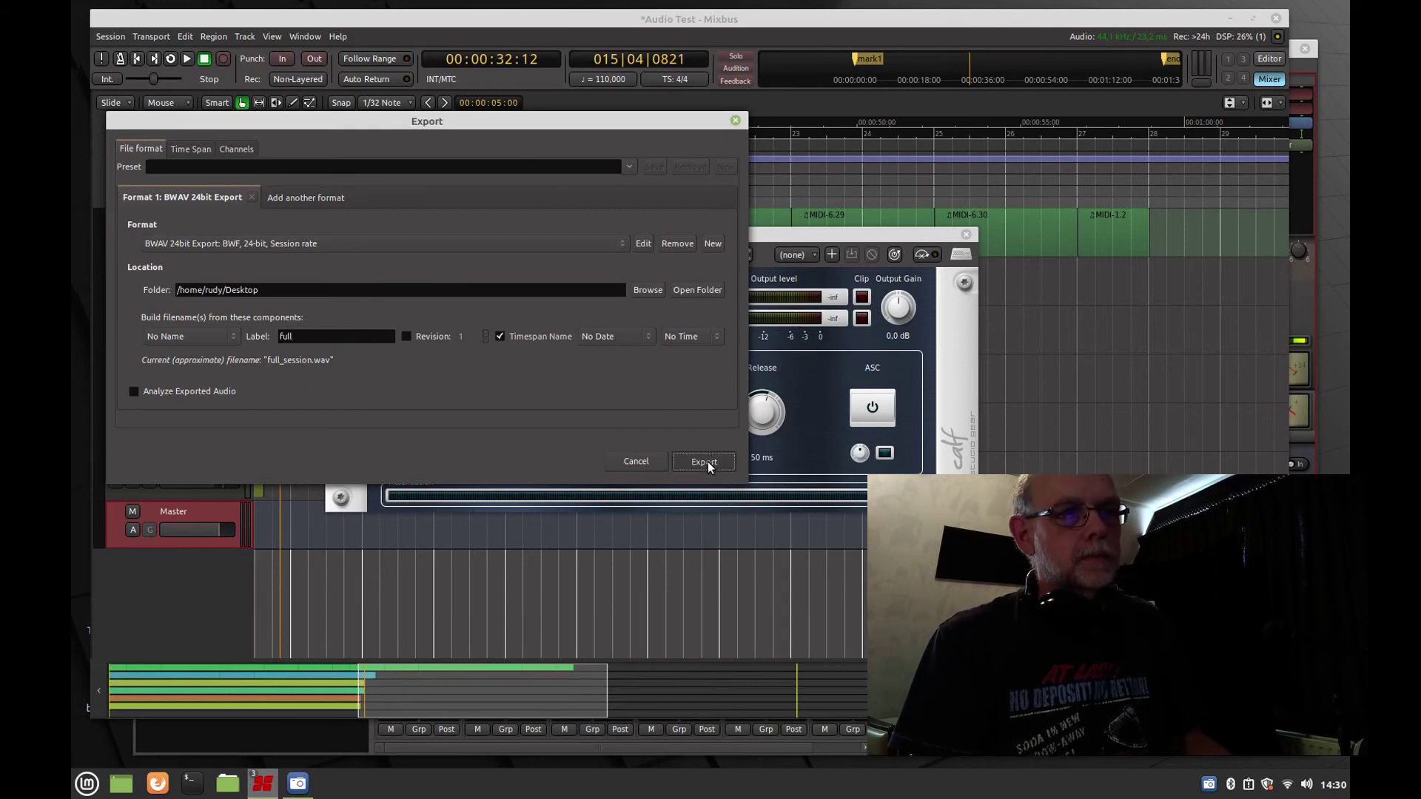
left_click(708, 461)
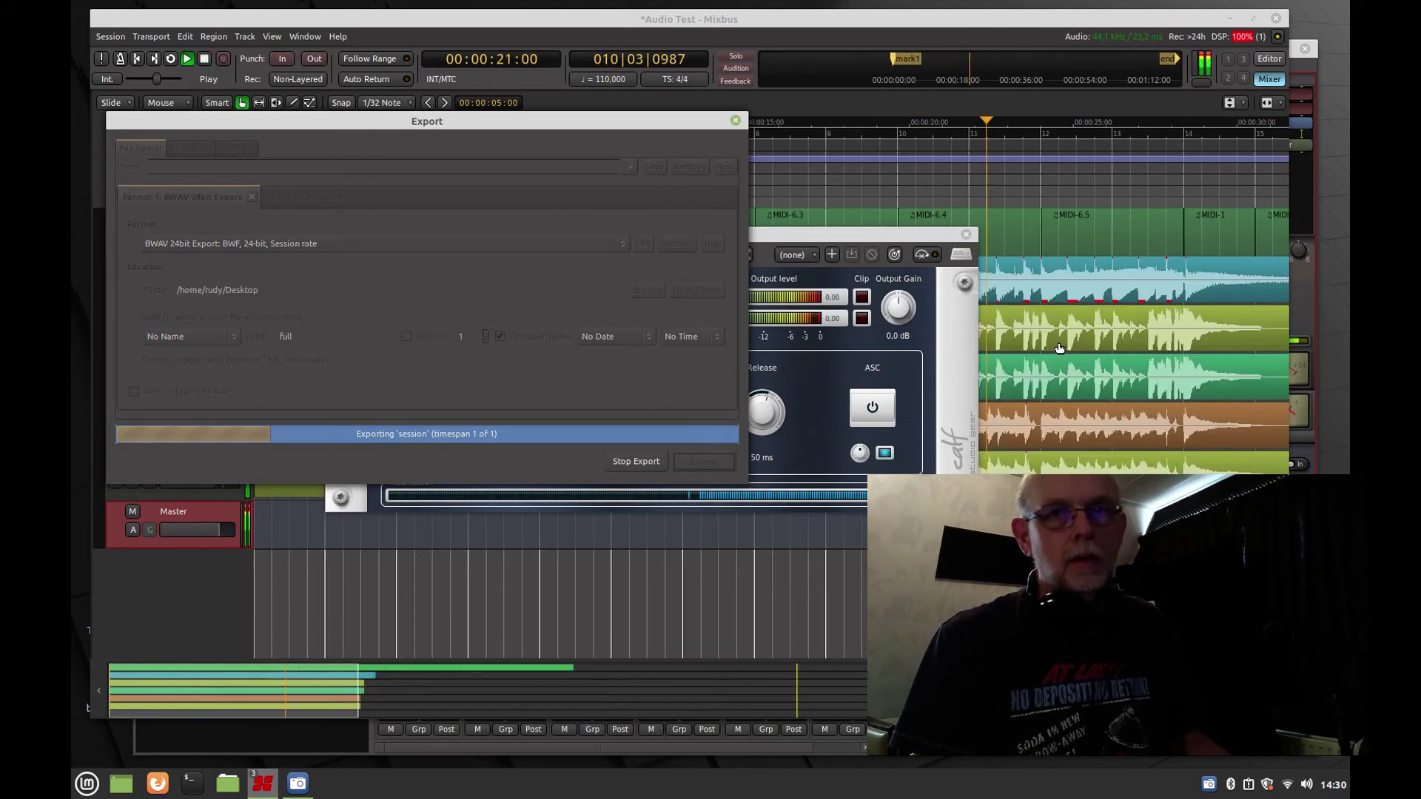